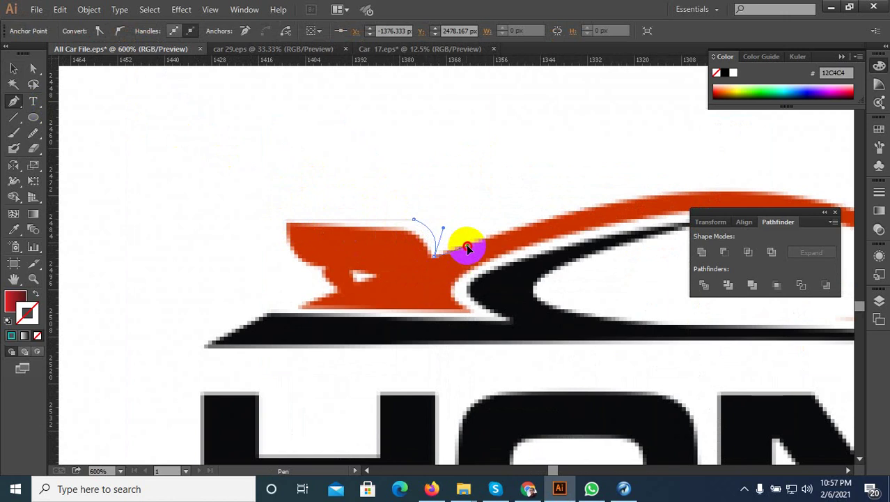
# Trace the car's upper edge with the Pen tool from the spoiler to the roof's peak, removing the outgoing handle at the peak anchor.
pyautogui.moveTo(467, 245); pyautogui.dragTo(468, 245)
pyautogui.scroll(-3, 275, 231)
pyautogui.scroll(2, 425, 233)
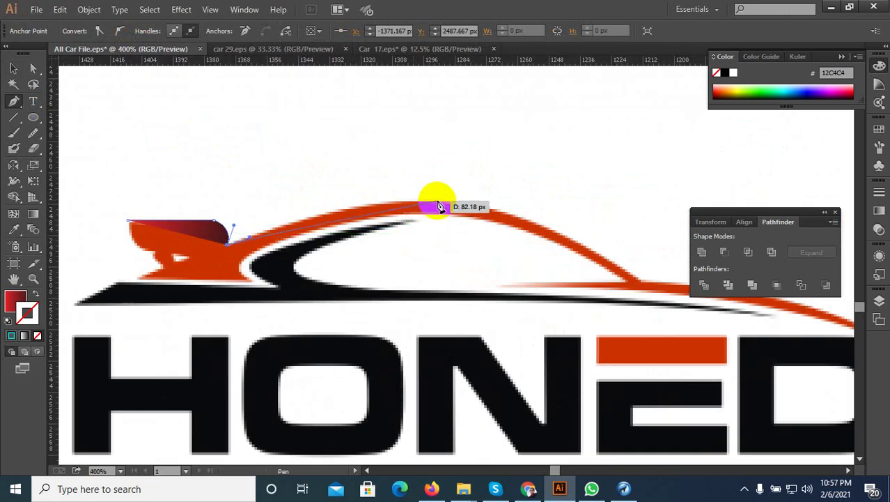
pyautogui.moveTo(438, 206); pyautogui.dragTo(564, 199)
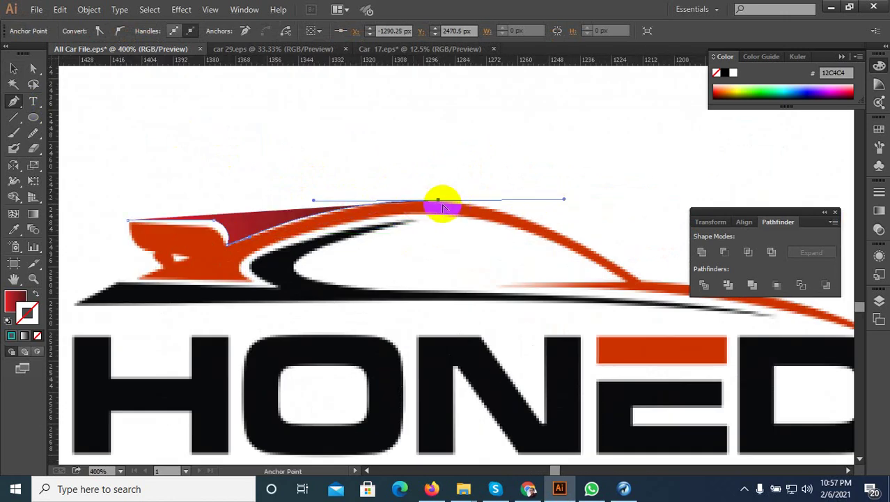
pyautogui.keyDown('alt'); pyautogui.click(438, 202); pyautogui.keyUp('alt')
# Continue the path from the roof's peak down the windshield to the start of the hood with a curved segment.
pyautogui.scroll(-4, 387, 199)
pyautogui.scroll(3, 496, 249)
pyautogui.click(489, 234)
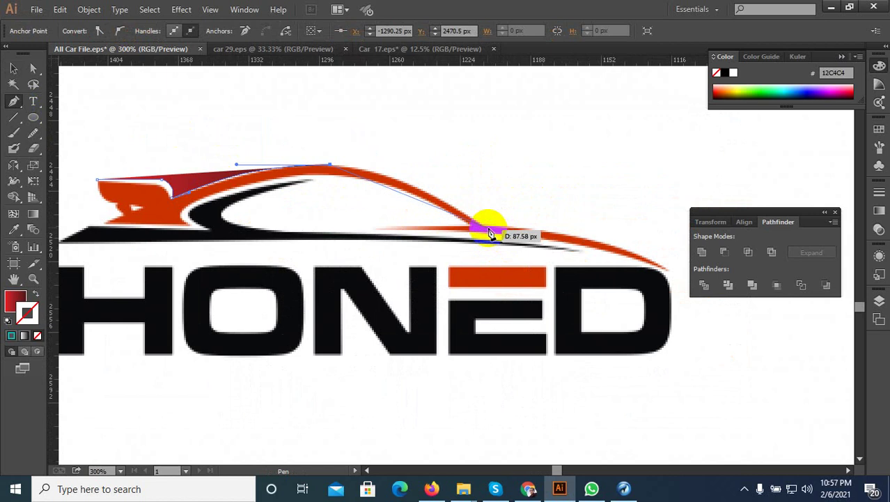
pyautogui.moveTo(487, 230); pyautogui.dragTo(518, 262)
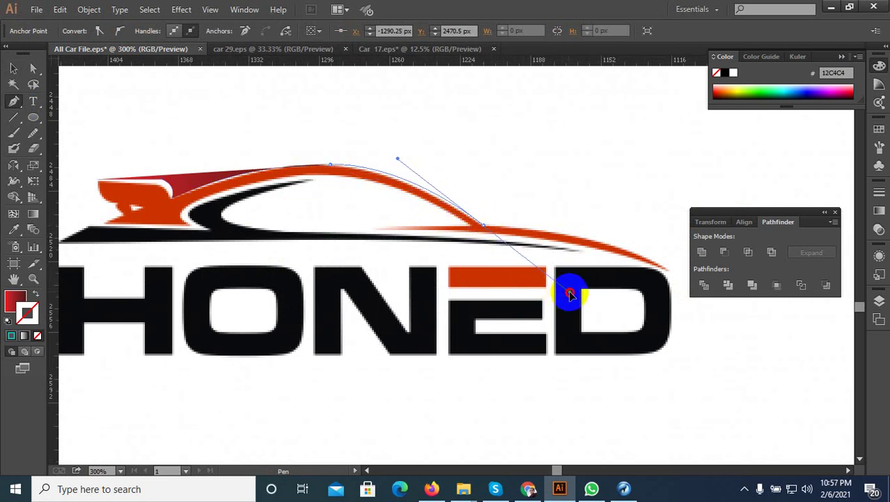
pyautogui.moveTo(570, 292); pyautogui.dragTo(590, 259)
# Extend the path in a curve along the hood to the nose tip, and swap the fill and stroke.
pyautogui.scroll(-3, 487, 212)
pyautogui.scroll(2, 550, 235)
pyautogui.click(554, 232)
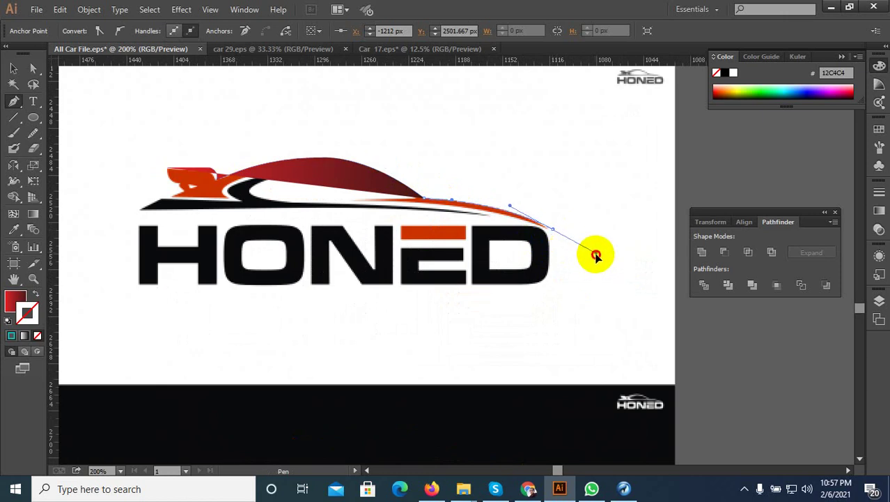
pyautogui.click(544, 230)
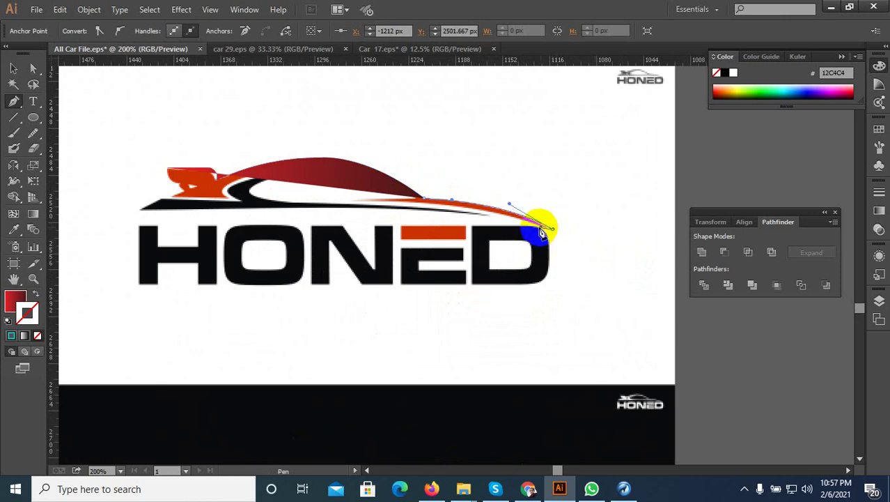
pyautogui.click(35, 291)
pyautogui.scroll(1, 456, 213)
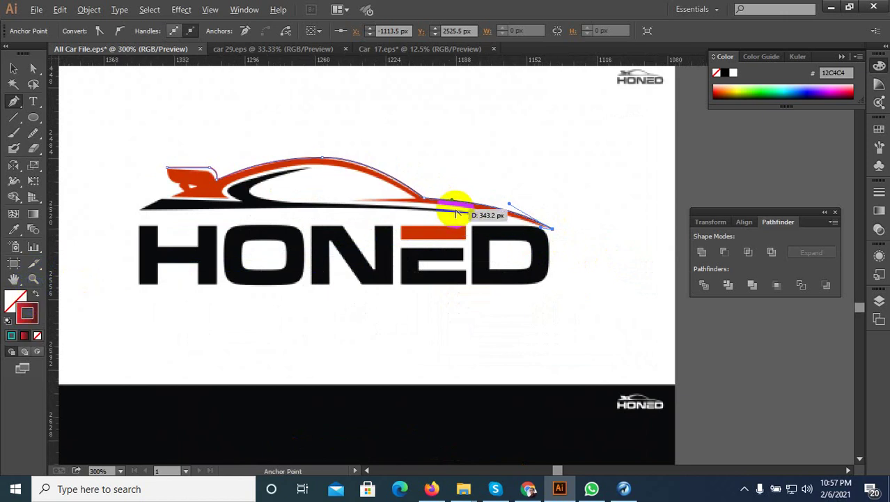
# Trace back under the hood to the thin tip of the window line, and along the inner edge of the roof.
pyautogui.scroll(2, 457, 214)
pyautogui.scroll(-1, 482, 182)
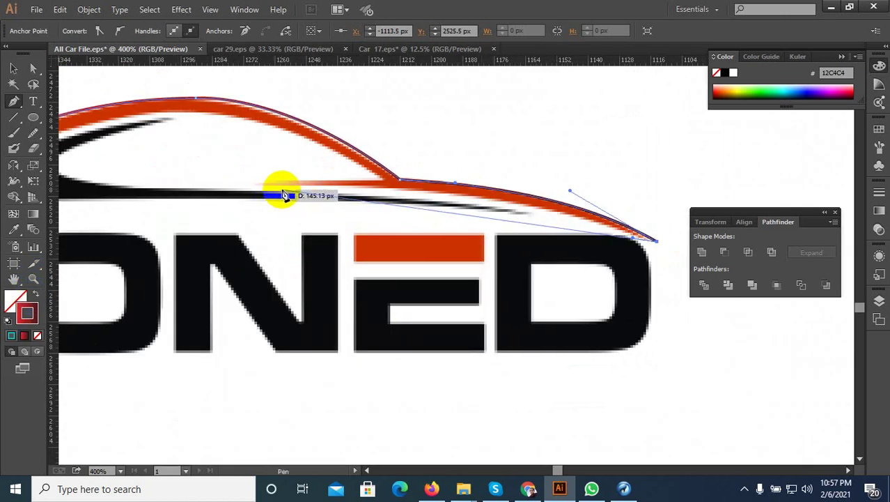
pyautogui.moveTo(264, 186); pyautogui.dragTo(348, 228)
pyautogui.scroll(-2, 65, 205)
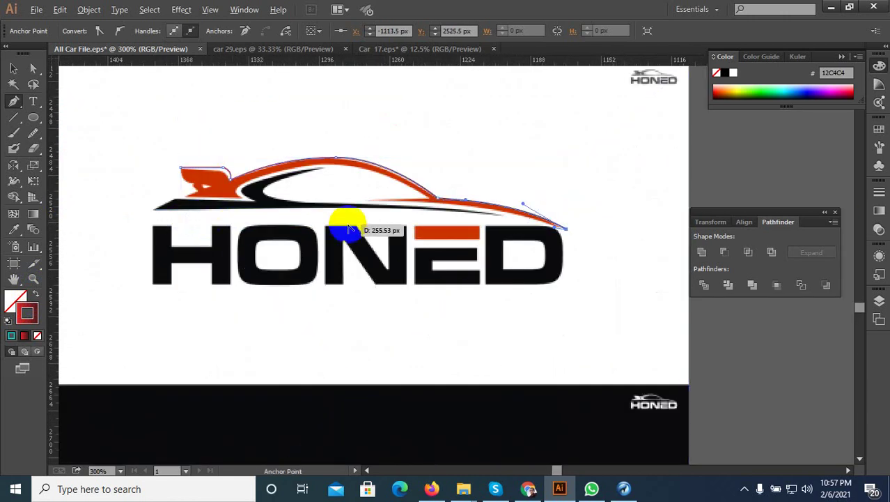
pyautogui.moveTo(387, 188)
pyautogui.mouseDown()
pyautogui.moveTo(342, 199)
pyautogui.moveTo(212, 195)
pyautogui.moveTo(392, 182)
pyautogui.moveTo(470, 186)
pyautogui.moveTo(618, 238)
pyautogui.moveTo(513, 189)
pyautogui.moveTo(392, 183)
pyautogui.moveTo(403, 175)
pyautogui.moveTo(406, 156)
pyautogui.moveTo(396, 152)
pyautogui.moveTo(279, 199)
pyautogui.moveTo(274, 179)
pyautogui.moveTo(249, 176)
pyautogui.mouseUp()
pyautogui.scroll(2, 475, 184)
pyautogui.scroll(-1, 488, 197)
pyautogui.scroll(-1, 513, 188)
pyautogui.scroll(1, 391, 183)
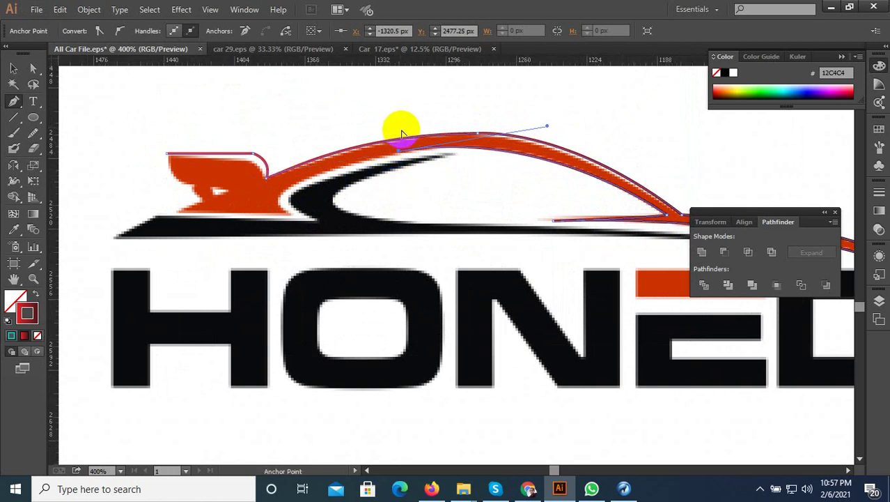
# Trace the roof's inner curve down to the spoiler base and along the base's lower edge to its rear corner.
pyautogui.scroll(-1, 402, 134)
pyautogui.scroll(1, 326, 195)
pyautogui.moveTo(312, 191); pyautogui.dragTo(347, 232)
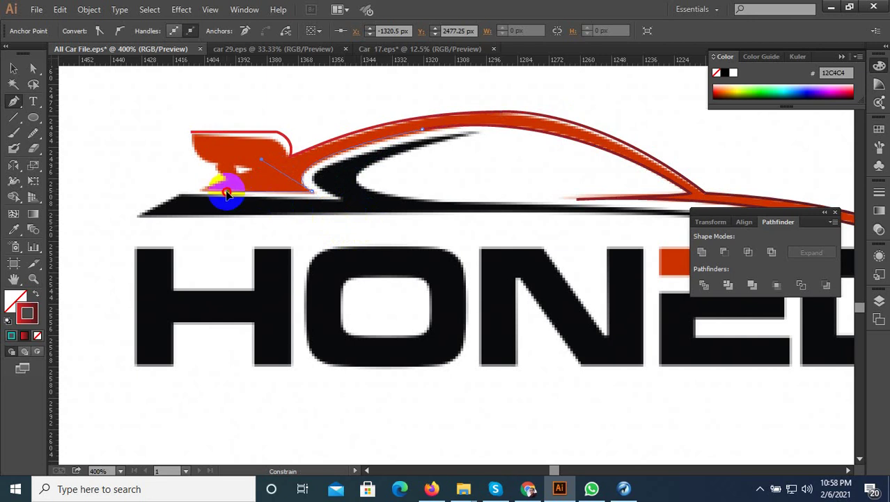
pyautogui.moveTo(226, 194); pyautogui.dragTo(233, 173)
pyautogui.scroll(2, 220, 191)
pyautogui.click(184, 191)
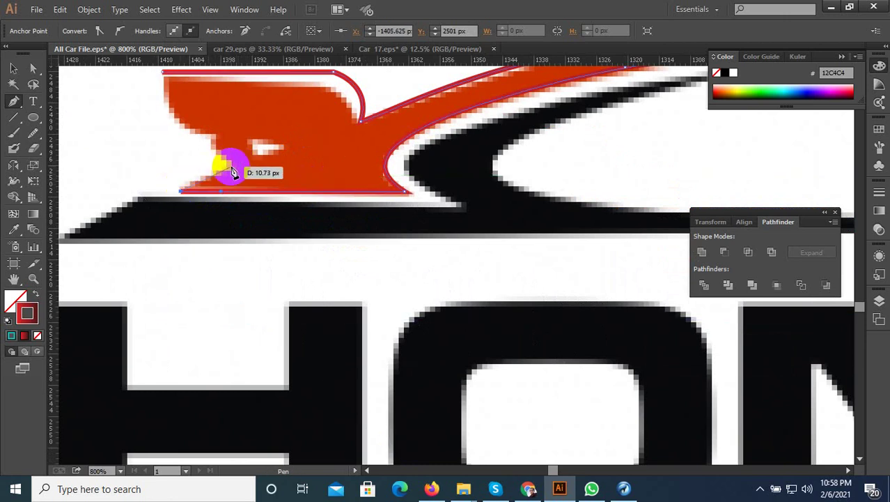
# Trace the spoiler's notched and curved rear edge up to the starting anchor to close the car body outline.
pyautogui.moveTo(217, 134); pyautogui.dragTo(187, 178)
pyautogui.scroll(-1, 305, 248)
pyautogui.scroll(3, 189, 75)
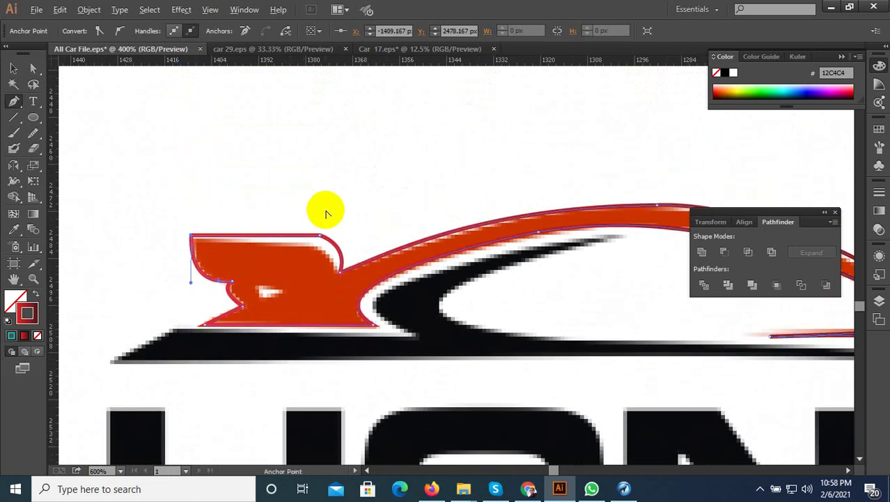
pyautogui.scroll(-2, 325, 209)
pyautogui.scroll(2, 281, 276)
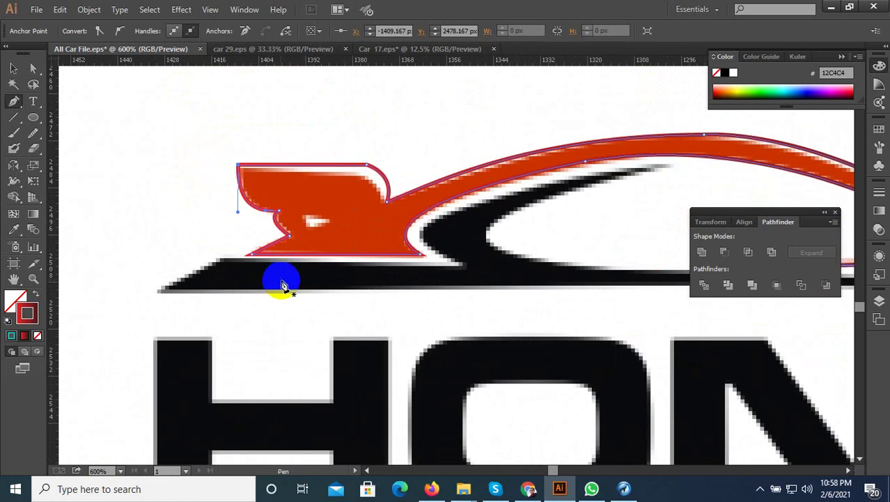
# Outline the small opening in the spoiler with the Pen tool and fill it with white sampled from the background.
pyautogui.click(18, 233)
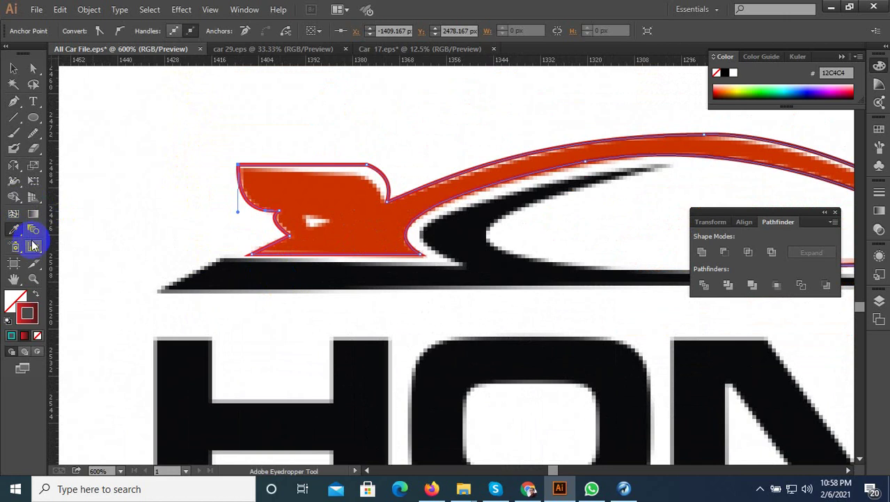
pyautogui.click(13, 102)
pyautogui.scroll(2, 269, 225)
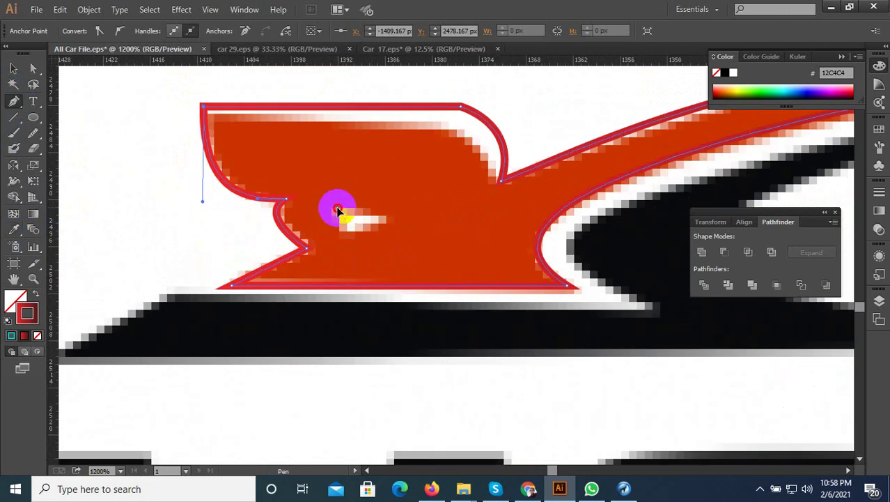
pyautogui.moveTo(337, 211)
pyautogui.mouseDown()
pyautogui.moveTo(348, 232)
pyautogui.moveTo(394, 229)
pyautogui.moveTo(338, 215)
pyautogui.mouseUp()
pyautogui.click(14, 68)
pyautogui.click(231, 188)
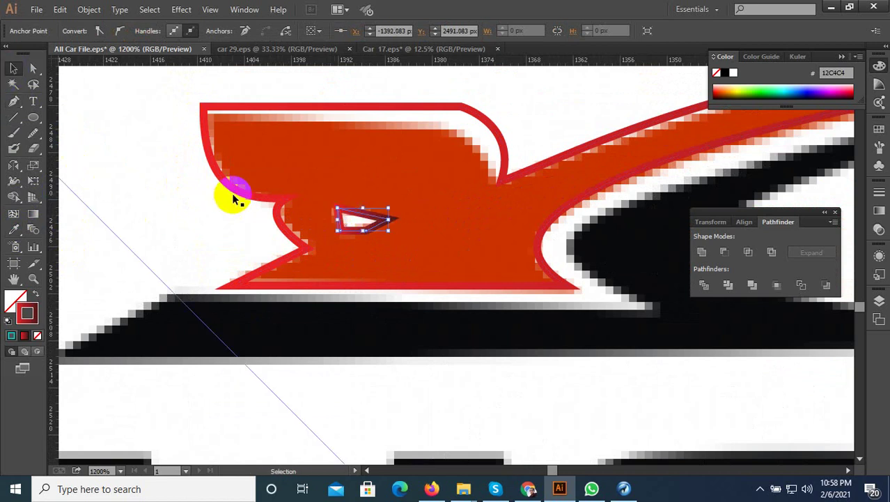
pyautogui.click(14, 229)
pyautogui.click(220, 222)
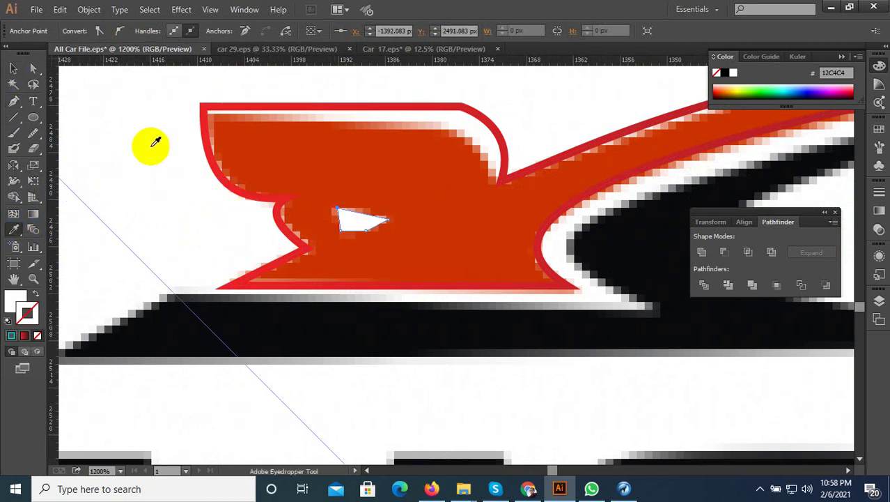
# Fill the car body outline with the orange-red sampled from the reference logo using the Eyedropper, and deselect it.
pyautogui.click(308, 159)
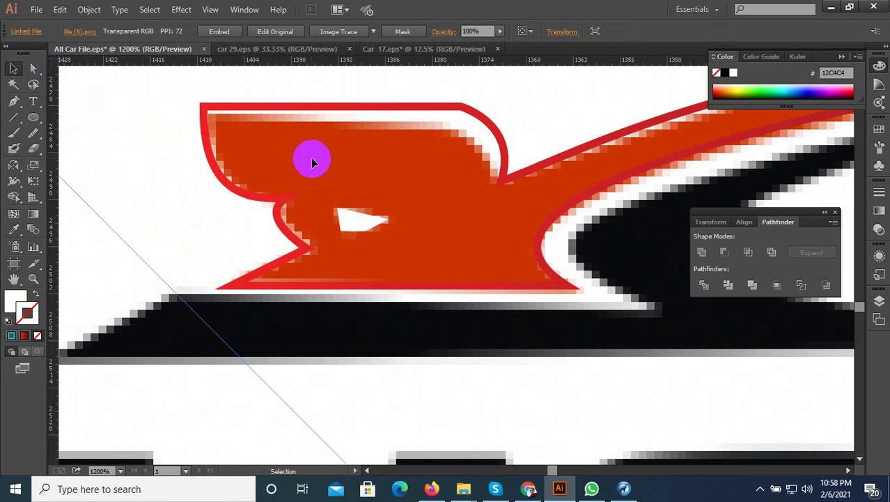
pyautogui.click(308, 110)
pyautogui.click(14, 228)
pyautogui.click(174, 193)
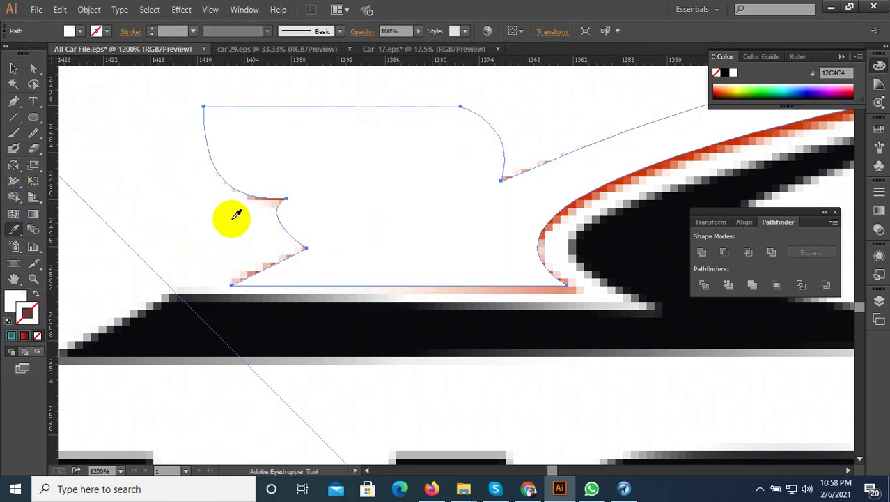
pyautogui.click(584, 197)
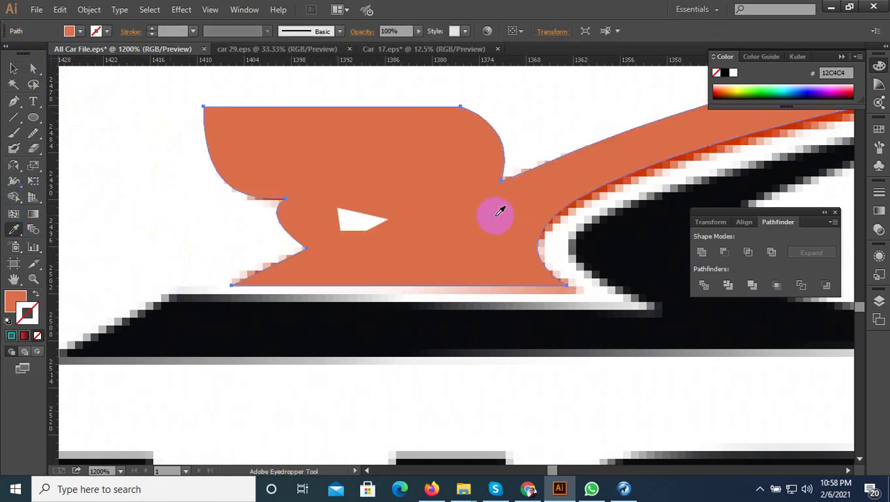
pyautogui.click(361, 215)
pyautogui.click(377, 198)
pyautogui.click(391, 179)
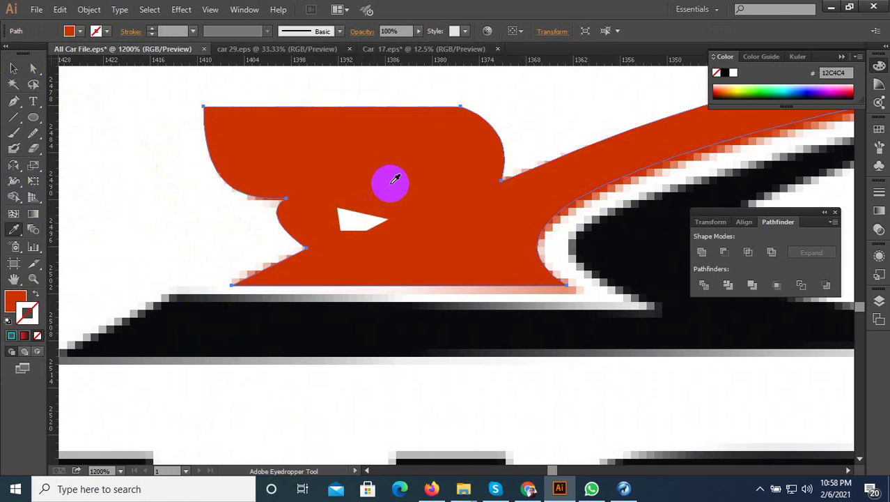
pyautogui.click(13, 68)
pyautogui.click(111, 140)
pyautogui.scroll(-3, 155, 190)
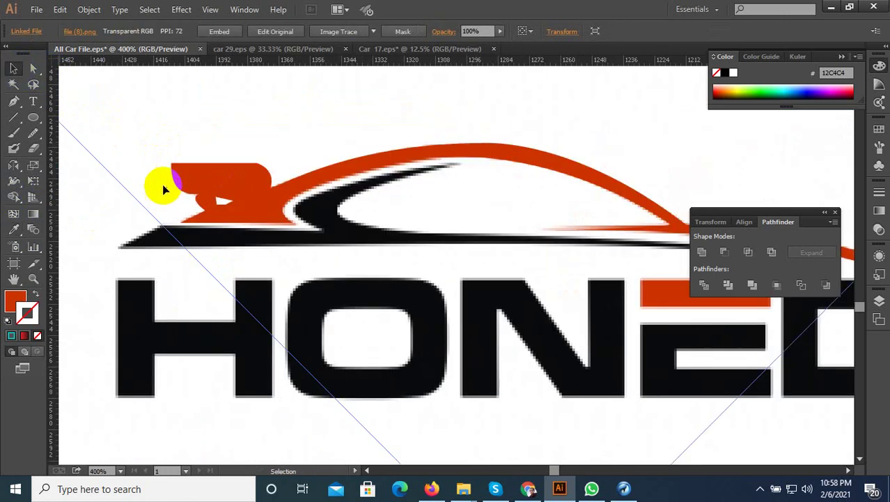
pyautogui.scroll(-1, 185, 193)
pyautogui.scroll(1, 185, 195)
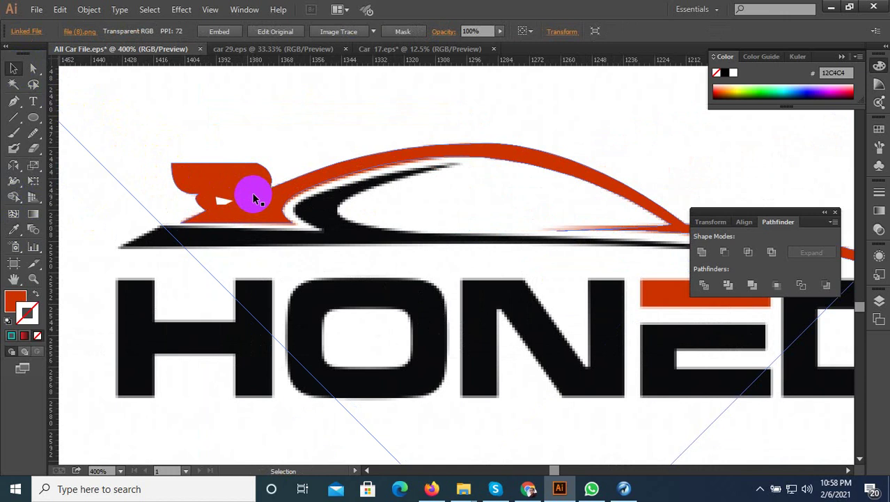
pyautogui.scroll(-1, 308, 188)
pyautogui.scroll(1, 363, 192)
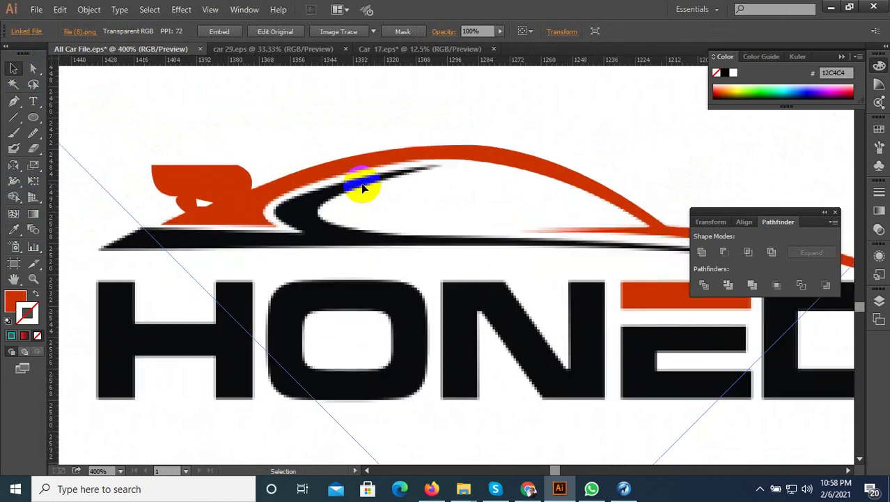
pyautogui.click(267, 194)
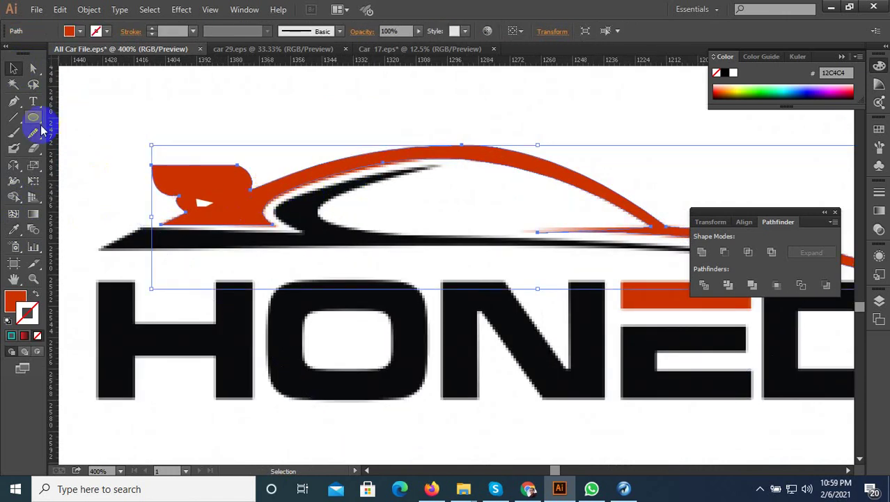
pyautogui.click(14, 101)
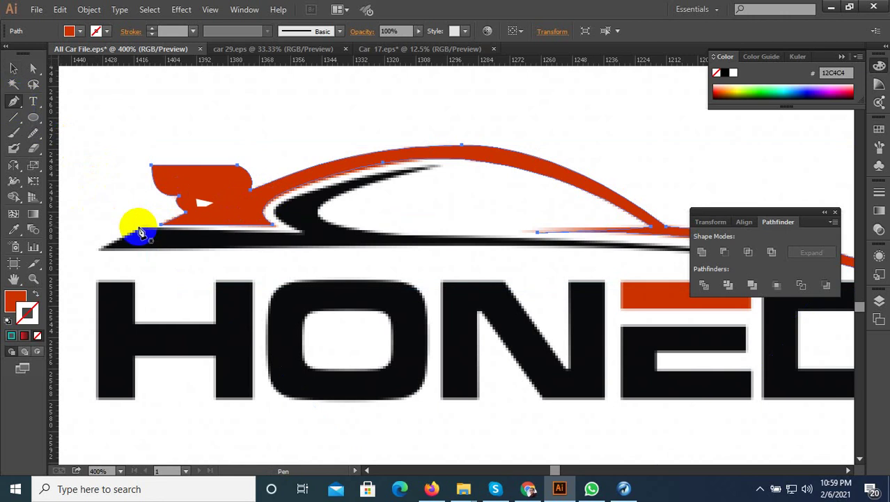
pyautogui.moveTo(139, 229); pyautogui.dragTo(301, 238)
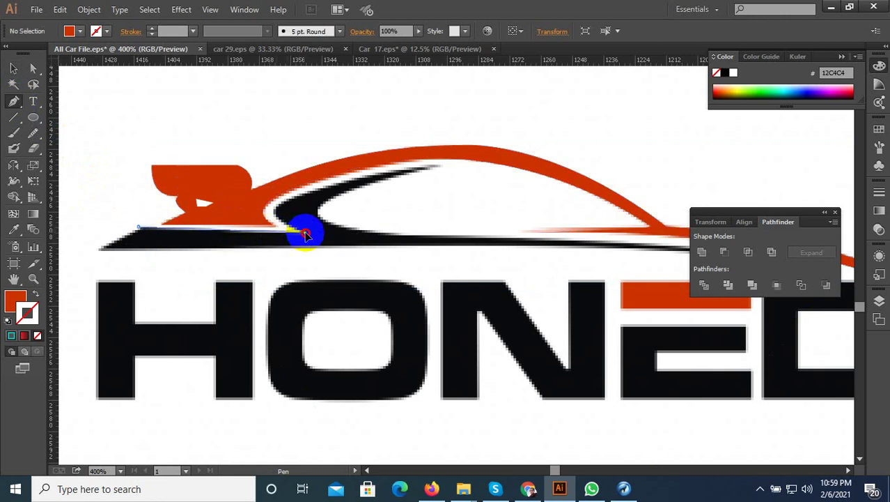
pyautogui.click(305, 233)
pyautogui.scroll(2, 294, 227)
pyautogui.hotkey('ctrl', 'space')
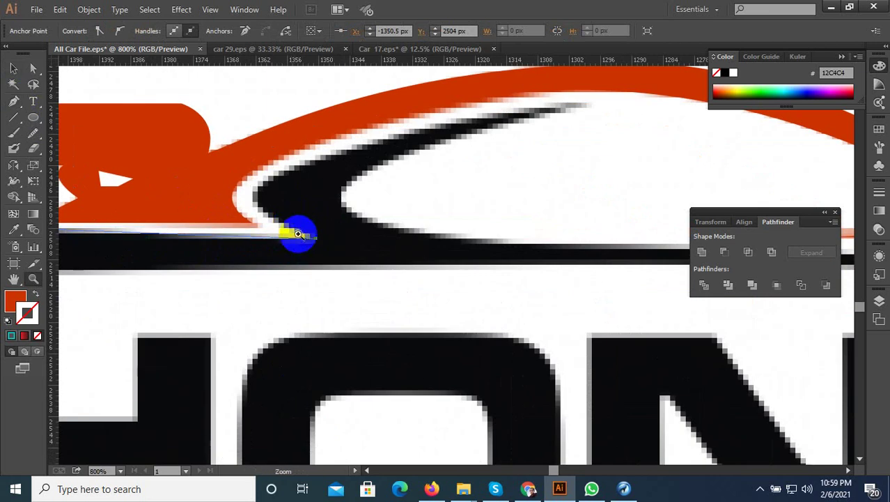
pyautogui.keyDown('ctrl'); pyautogui.click(306, 239); pyautogui.keyUp('ctrl')
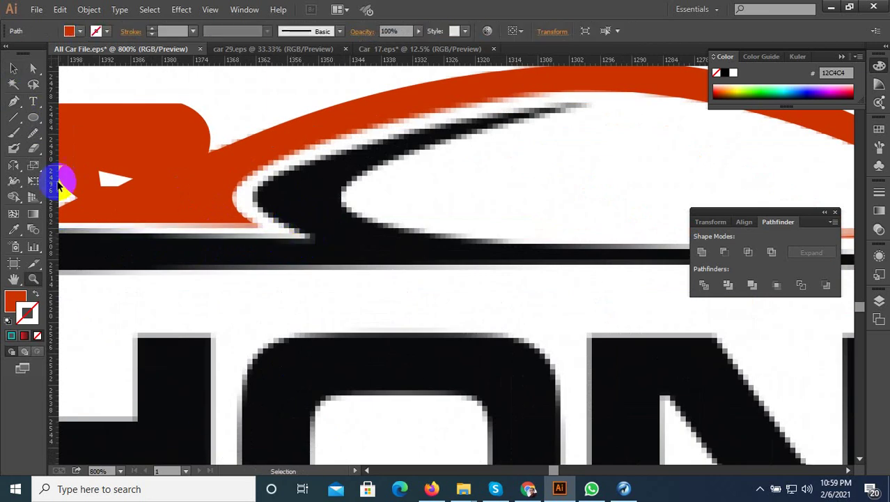
pyautogui.click(13, 101)
pyautogui.scroll(-2, 407, 235)
pyautogui.scroll(1, 180, 238)
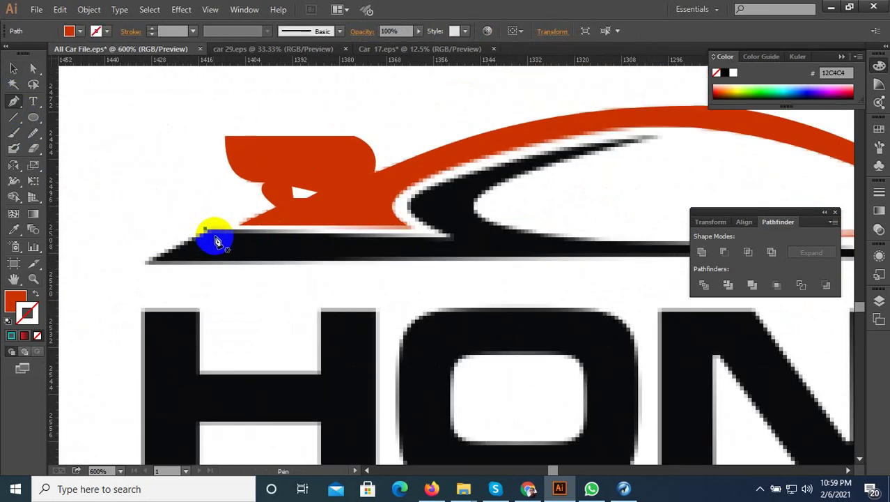
pyautogui.keyDown('ctrl'); pyautogui.click(208, 229); pyautogui.keyUp('ctrl')
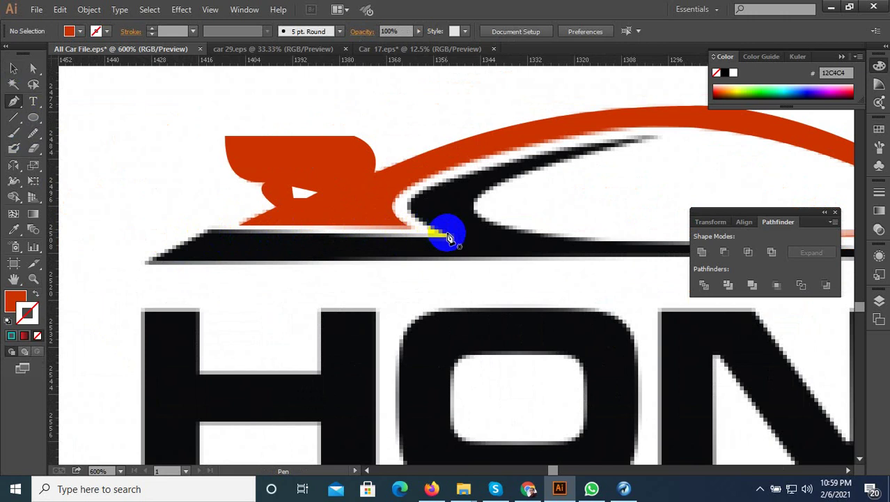
# Trace the black stripe from its notch beside the spoiler base, around the rear tip and along the lower edge to the front tip.
pyautogui.moveTo(448, 234); pyautogui.dragTo(214, 236)
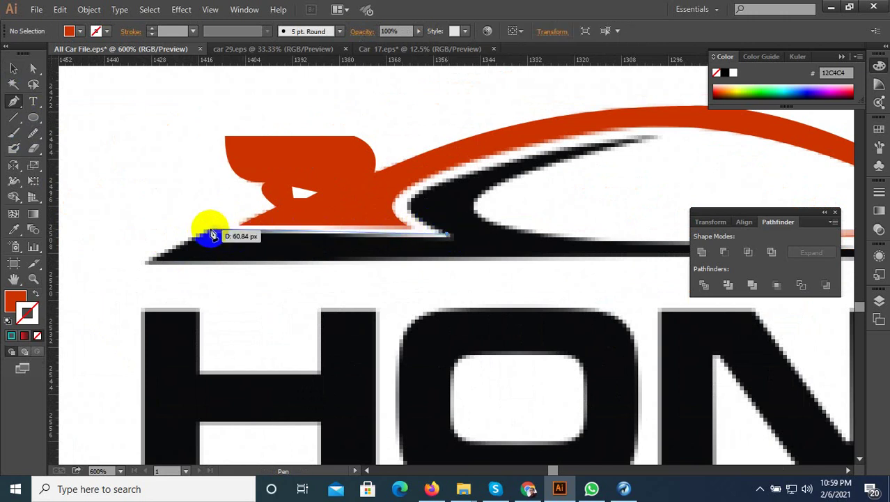
pyautogui.click(210, 228)
pyautogui.click(150, 261)
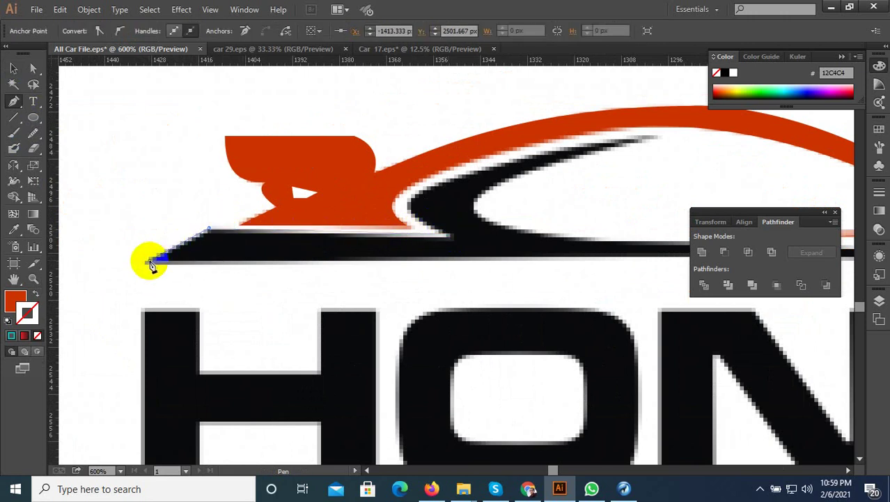
pyautogui.press('space')
pyautogui.moveTo(317, 259); pyautogui.dragTo(234, 259)
pyautogui.keyDown('alt'); pyautogui.scroll(-5, 224, 255); pyautogui.keyUp('alt')
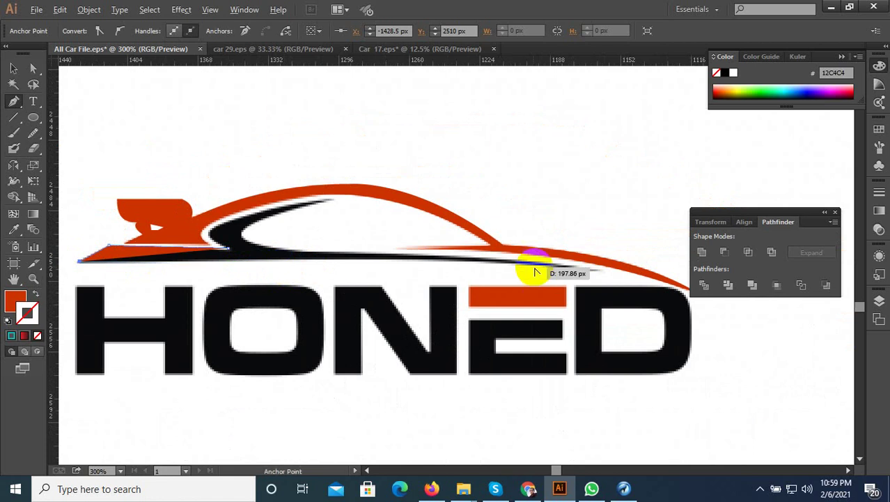
pyautogui.keyDown('alt'); pyautogui.scroll(4, 571, 279); pyautogui.keyUp('alt')
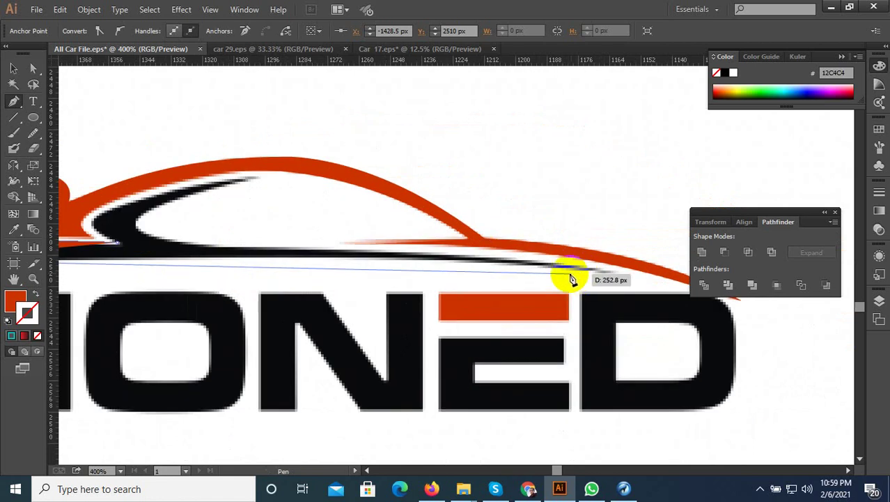
pyautogui.click(419, 261)
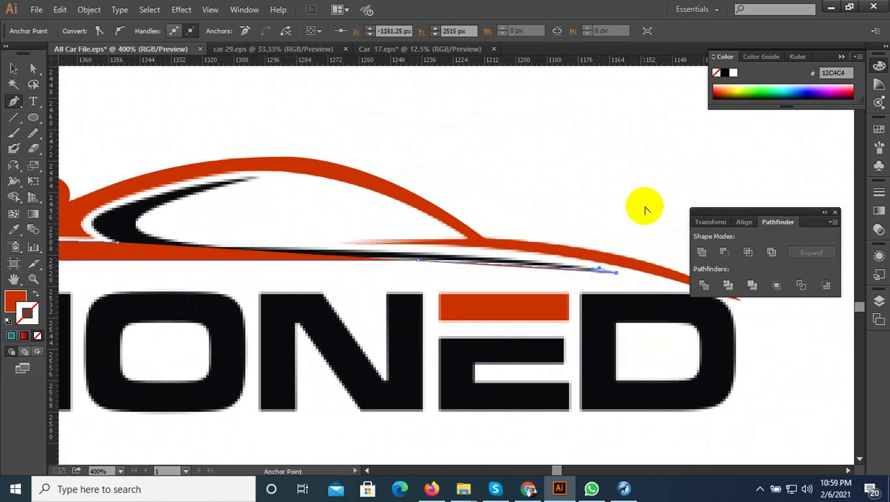
# Trace the stripe's upper edge from the front tip back to a curved anchor beneath the side window.
pyautogui.scroll(-1, 644, 205)
pyautogui.scroll(2, 418, 249)
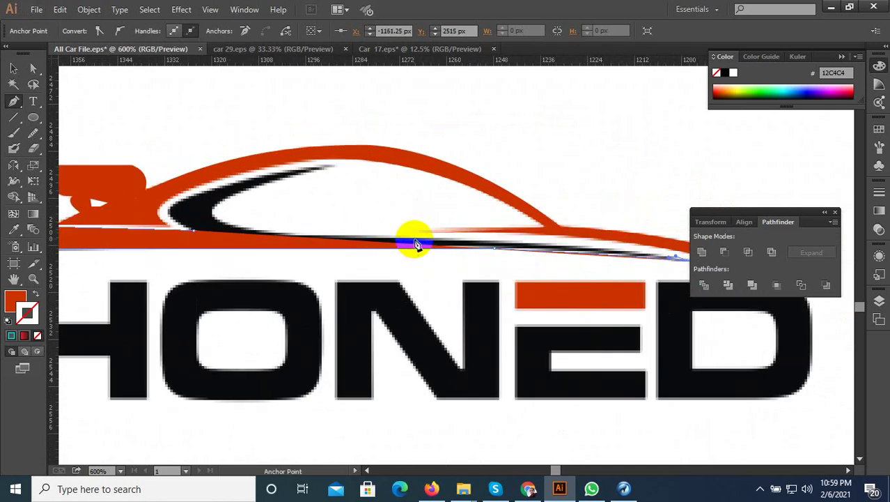
pyautogui.scroll(-1, 386, 242)
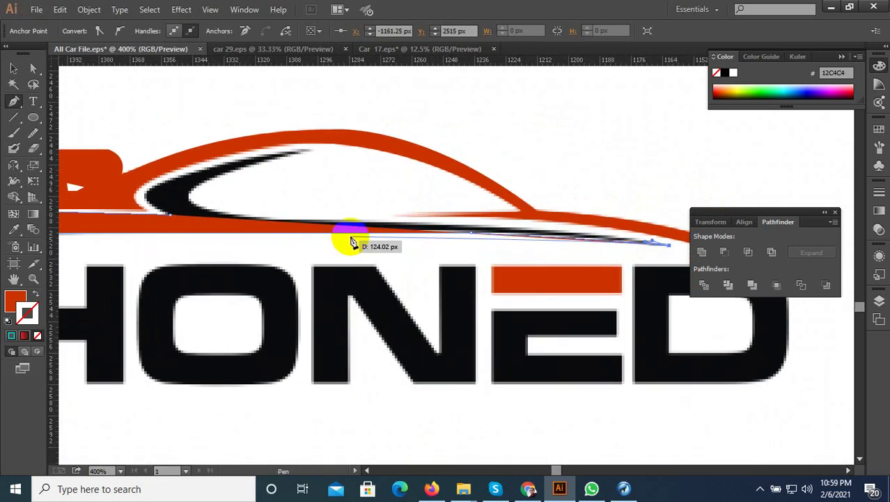
pyautogui.moveTo(361, 223); pyautogui.dragTo(212, 217)
pyautogui.click(361, 223)
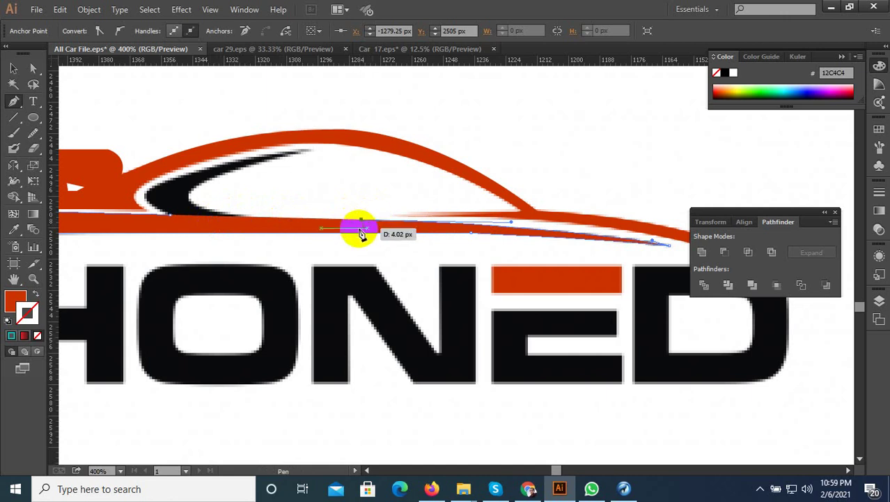
# Swap fill and stroke so only the outline shows, and extend the path to the base of the hook's inner curve.
pyautogui.click(35, 295)
pyautogui.moveTo(201, 228); pyautogui.dragTo(207, 207)
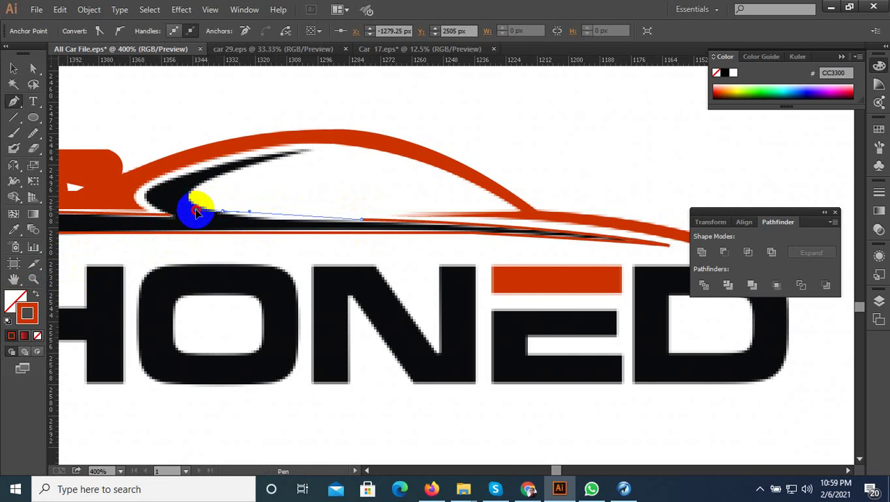
pyautogui.moveTo(197, 211); pyautogui.dragTo(218, 213)
pyautogui.click(221, 211)
# Trace the hook's rounded inner edge and continue the path up to its pointed tip under the roof.
pyautogui.scroll(1, 265, 176)
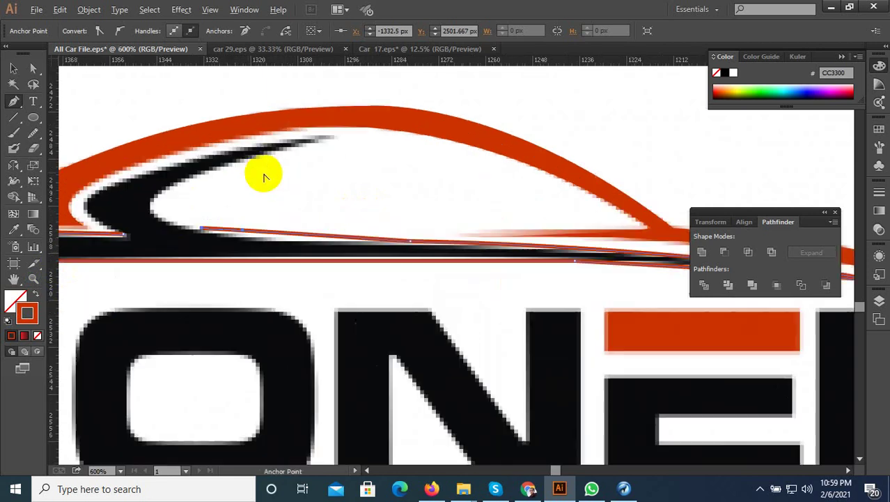
pyautogui.moveTo(192, 177); pyautogui.dragTo(272, 149)
pyautogui.click(194, 177)
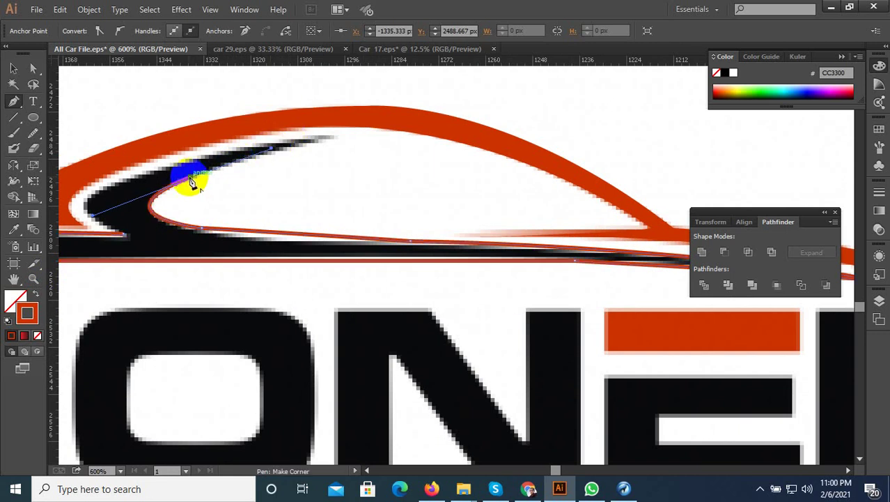
pyautogui.moveTo(198, 177); pyautogui.dragTo(228, 148)
# Trace the hook's outer edge from the tip around the rear bend to the starting anchor, closing the black stripe outline.
pyautogui.scroll(-1, 371, 99)
pyautogui.hotkey('ctrl', '+')
pyautogui.hotkey('ctrl', '+')
pyautogui.moveTo(83, 184); pyautogui.dragTo(244, 198)
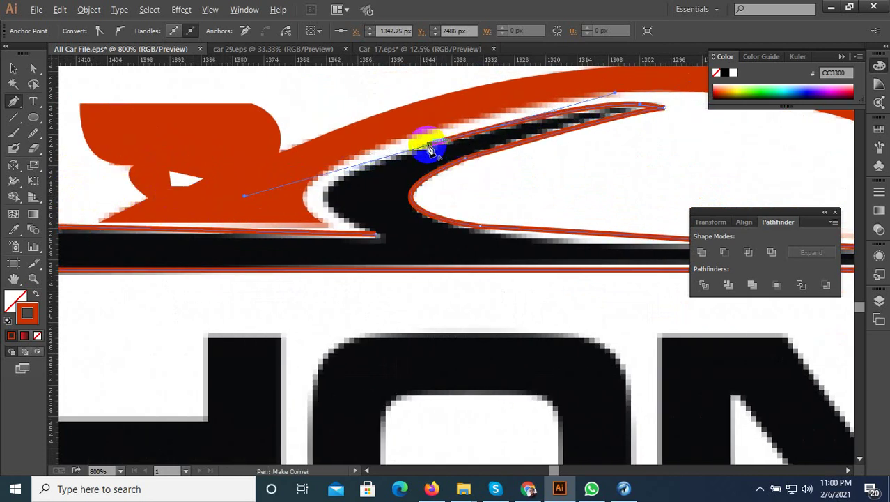
pyautogui.moveTo(429, 143); pyautogui.dragTo(346, 145)
pyautogui.scroll(-1, 347, 145)
pyautogui.scroll(1, 364, 187)
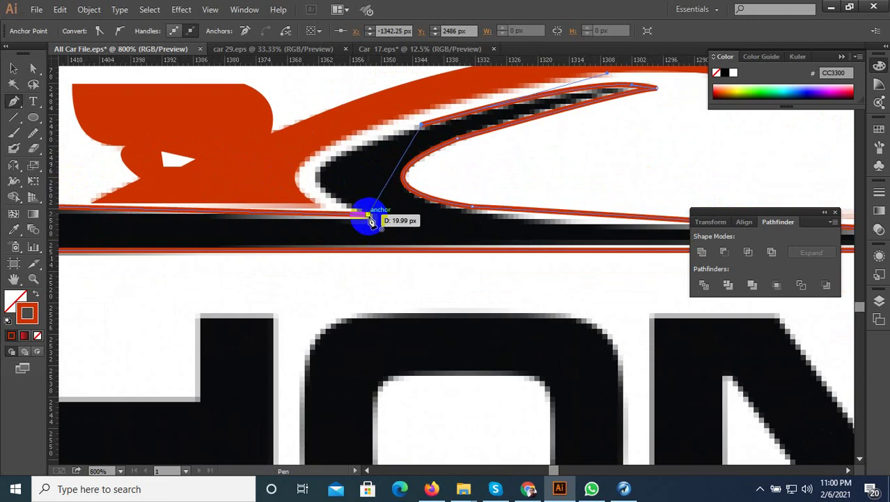
pyautogui.moveTo(369, 215); pyautogui.dragTo(510, 261)
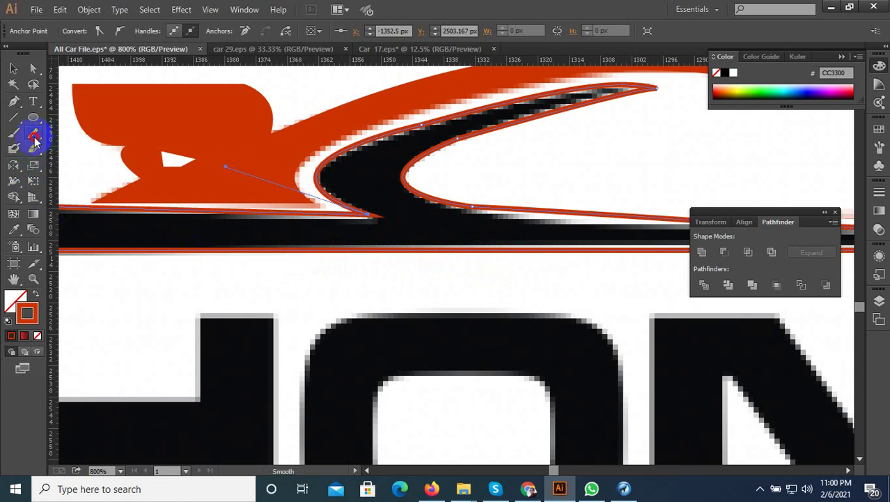
# Smooth the hook's inner and outer edges and the stripe's upper edge with the Smooth tool.
pyautogui.moveTo(35, 140); pyautogui.dragTo(88, 148)
pyautogui.moveTo(328, 131)
pyautogui.mouseDown()
pyautogui.moveTo(369, 115)
pyautogui.moveTo(437, 121)
pyautogui.moveTo(393, 137)
pyautogui.moveTo(464, 128)
pyautogui.moveTo(425, 154)
pyautogui.moveTo(467, 133)
pyautogui.moveTo(610, 100)
pyautogui.mouseUp()
pyautogui.moveTo(533, 111)
pyautogui.mouseDown()
pyautogui.moveTo(413, 157)
pyautogui.moveTo(604, 93)
pyautogui.moveTo(598, 83)
pyautogui.moveTo(539, 103)
pyautogui.moveTo(551, 101)
pyautogui.moveTo(437, 118)
pyautogui.moveTo(498, 105)
pyautogui.moveTo(384, 209)
pyautogui.moveTo(574, 109)
pyautogui.mouseUp()
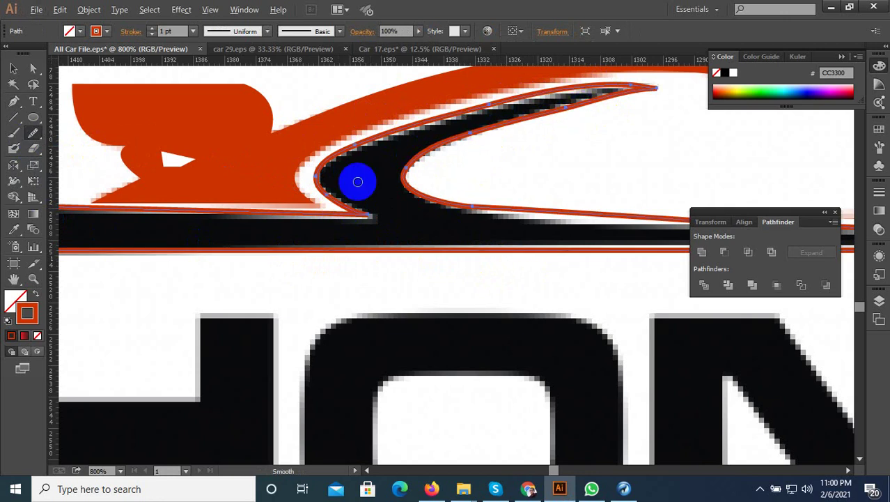
pyautogui.scroll(-1, 357, 182)
pyautogui.moveTo(388, 179); pyautogui.dragTo(471, 127)
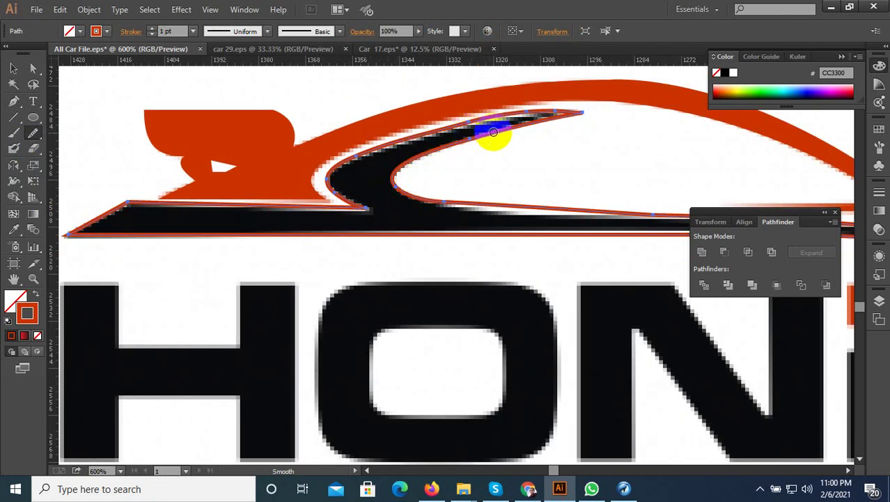
pyautogui.scroll(-2, 344, 209)
pyautogui.scroll(1, 487, 209)
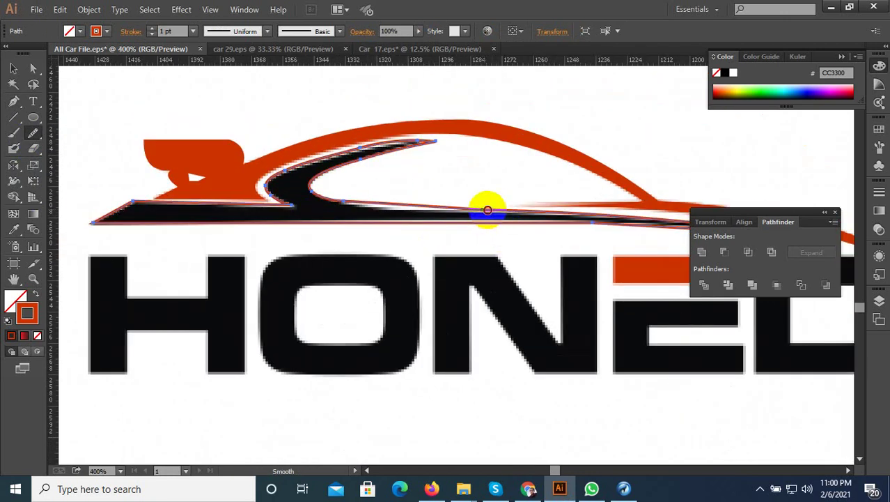
pyautogui.scroll(-1, 376, 230)
pyautogui.scroll(2, 543, 224)
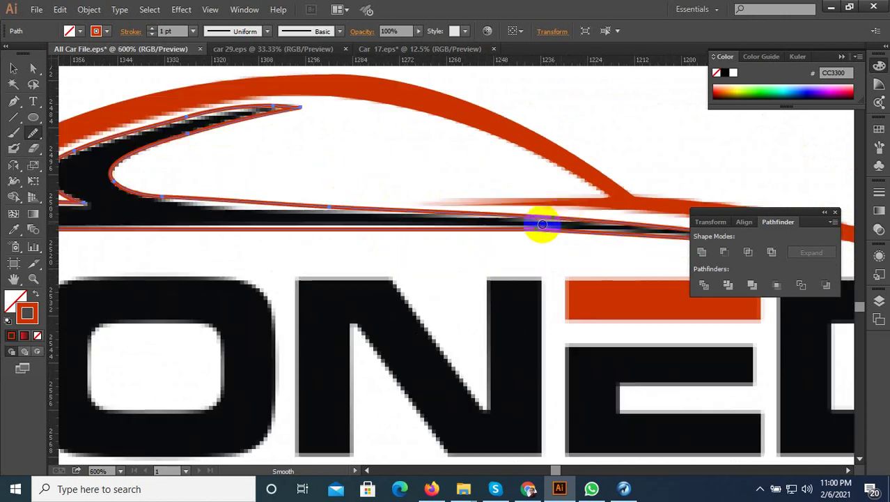
pyautogui.scroll(-1, 390, 209)
pyautogui.scroll(2, 417, 216)
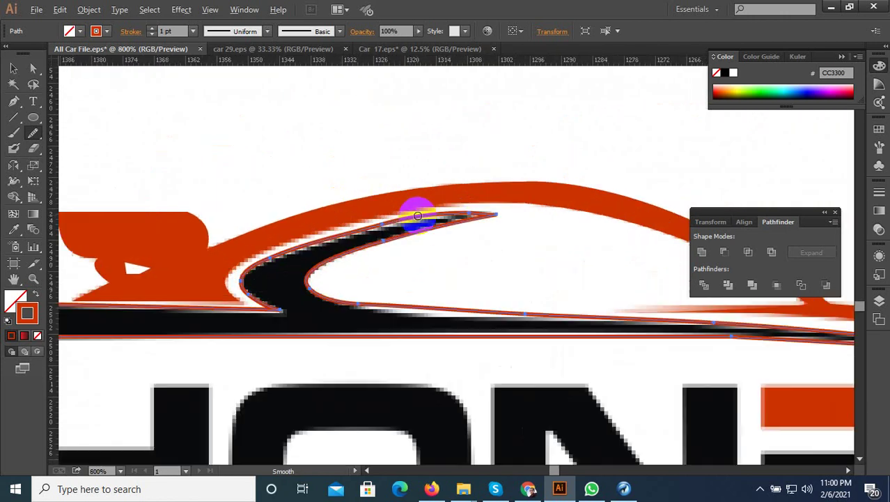
# Reposition the hook's tip anchor and the neighbouring upper-edge anchor with Direct Selection, straightening the curve to match the reference.
pyautogui.scroll(1, 417, 215)
pyautogui.click(33, 69)
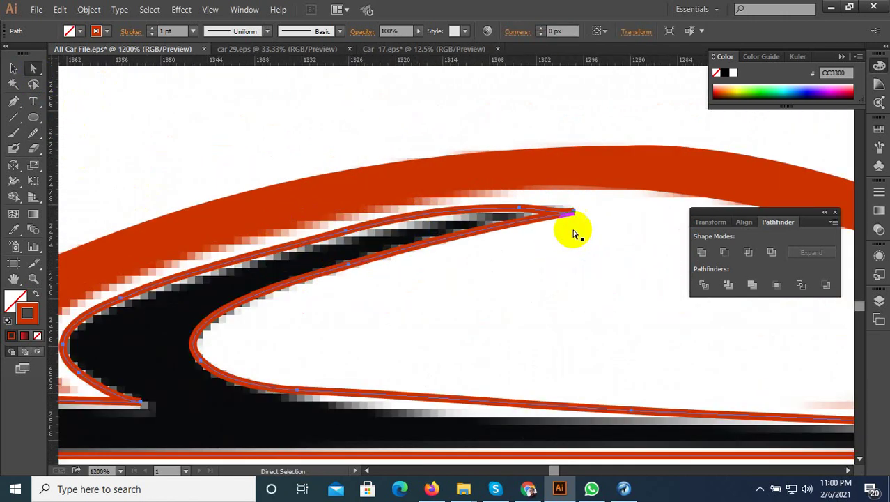
pyautogui.moveTo(570, 212); pyautogui.dragTo(581, 203)
pyautogui.moveTo(520, 209); pyautogui.dragTo(493, 209)
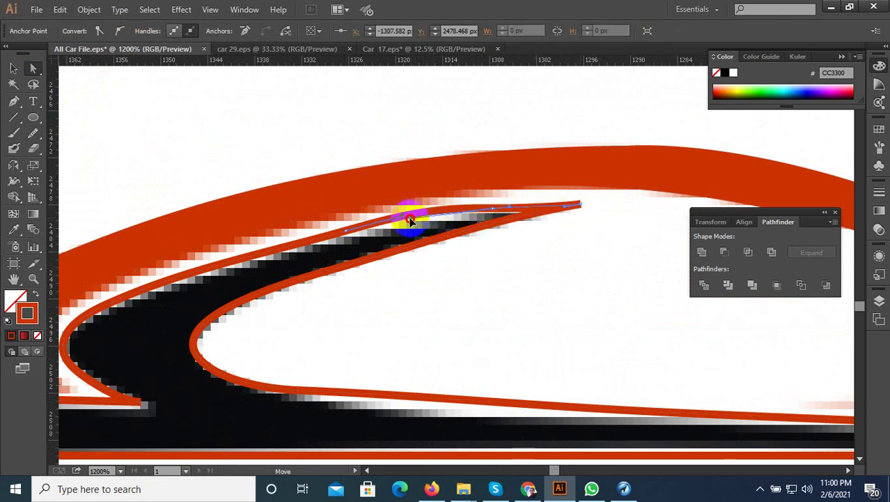
pyautogui.click(409, 221)
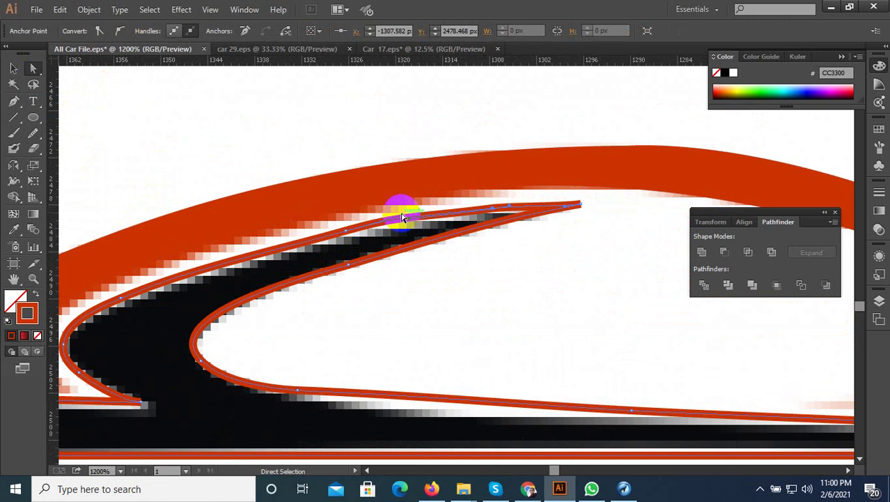
pyautogui.click(406, 221)
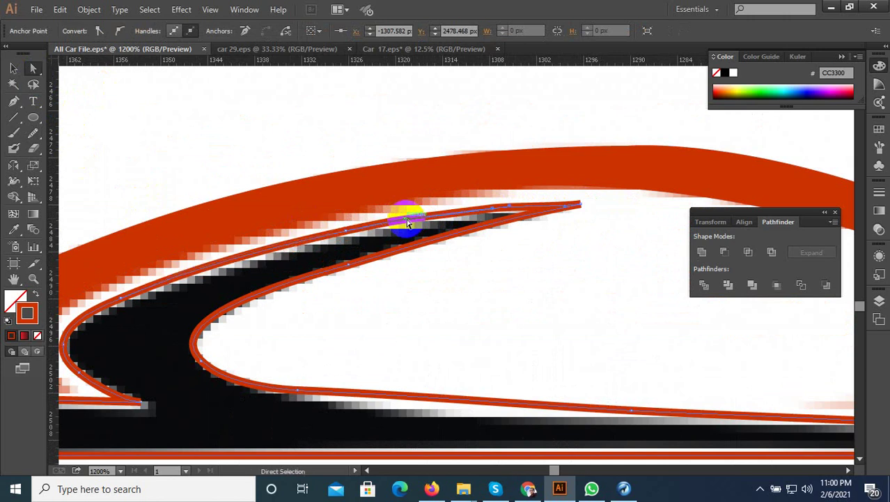
pyautogui.click(436, 274)
# Nudge the anchor on the hook's outer edge just above its rear bend to refine the curve.
pyautogui.scroll(-3, 466, 273)
pyautogui.scroll(2, 347, 286)
pyautogui.click(353, 278)
pyautogui.scroll(2, 365, 279)
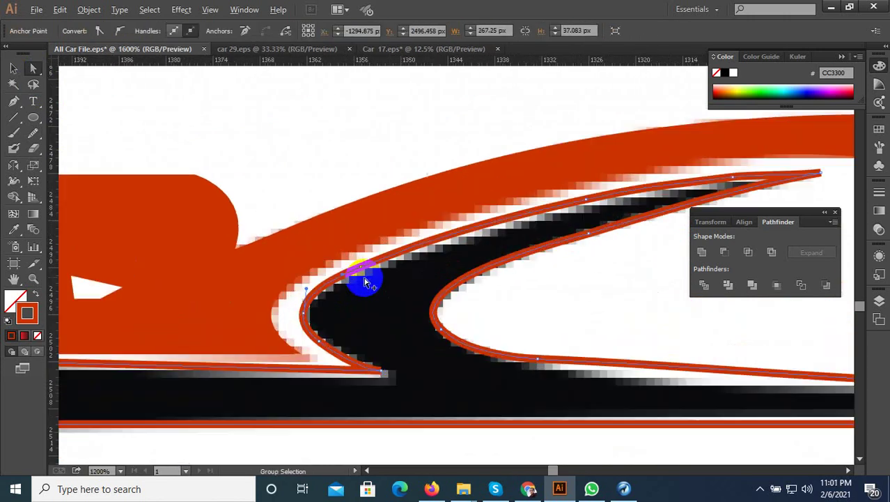
pyautogui.keyDown('alt'); pyautogui.scroll(2, 365, 281); pyautogui.keyUp('alt')
pyautogui.click(361, 266)
pyautogui.click(361, 266)
pyautogui.keyDown('alt'); pyautogui.scroll(1, 360, 266); pyautogui.keyUp('alt')
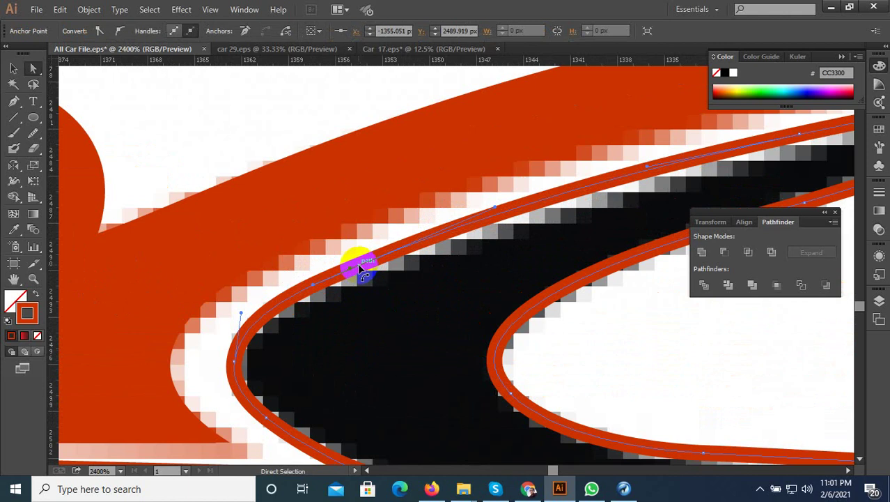
pyautogui.moveTo(352, 264); pyautogui.dragTo(348, 265)
pyautogui.keyDown('alt'); pyautogui.scroll(-5, 348, 265); pyautogui.keyUp('alt')
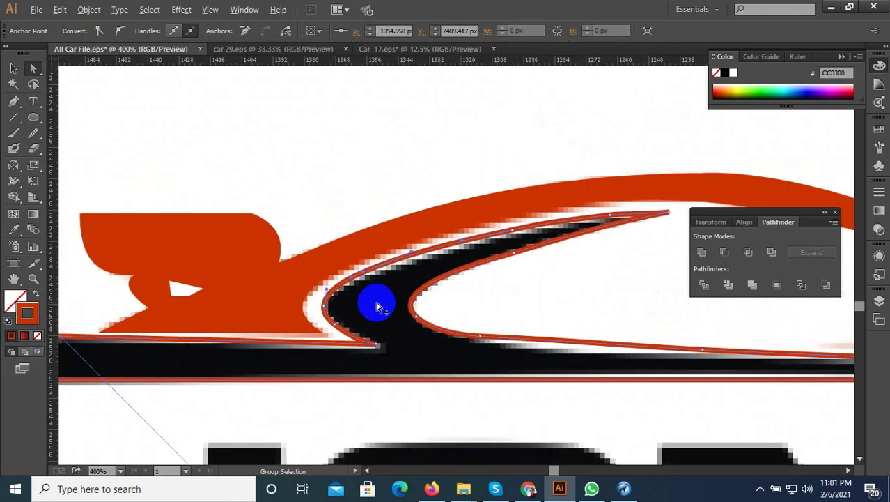
# Select the black stripe outline and fill it with black sampled from the reference logo using the Eyedropper.
pyautogui.scroll(-1, 377, 306)
pyautogui.click(342, 237)
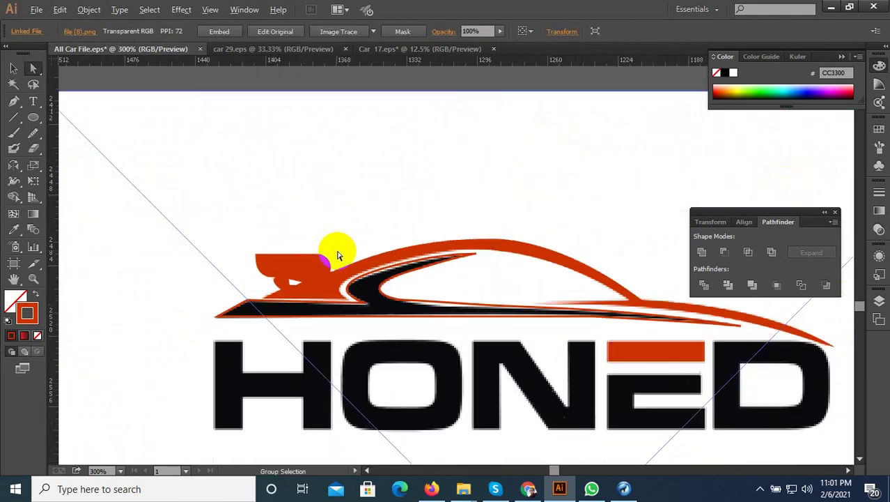
pyautogui.click(352, 301)
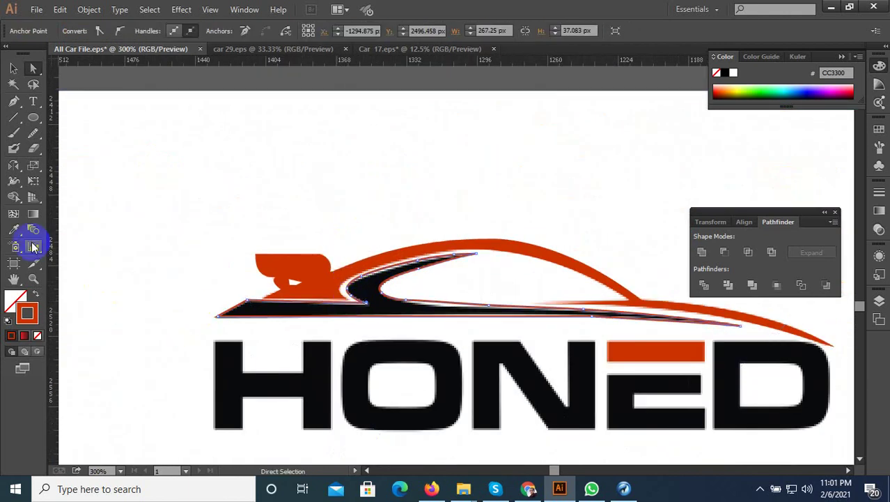
pyautogui.click(14, 229)
pyautogui.click(314, 287)
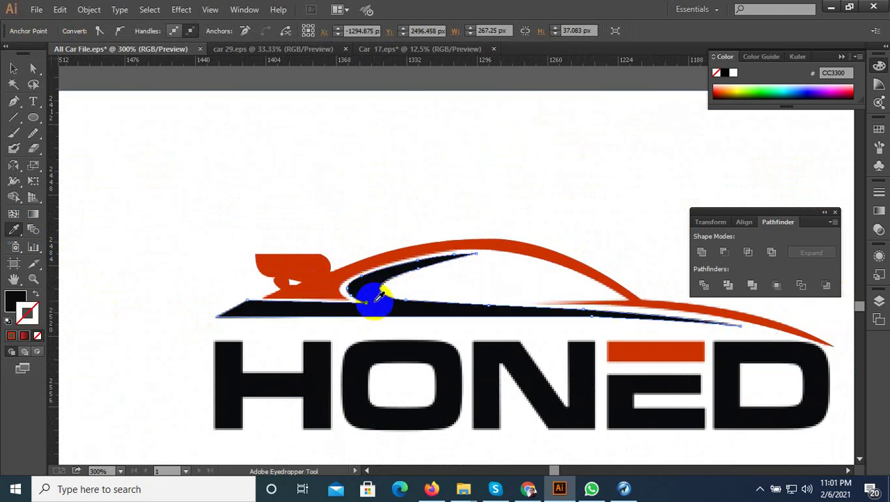
pyautogui.keyDown('alt'); pyautogui.scroll(1, 358, 284); pyautogui.keyUp('alt')
# Select the orange-red car body shape.
pyautogui.click(13, 68)
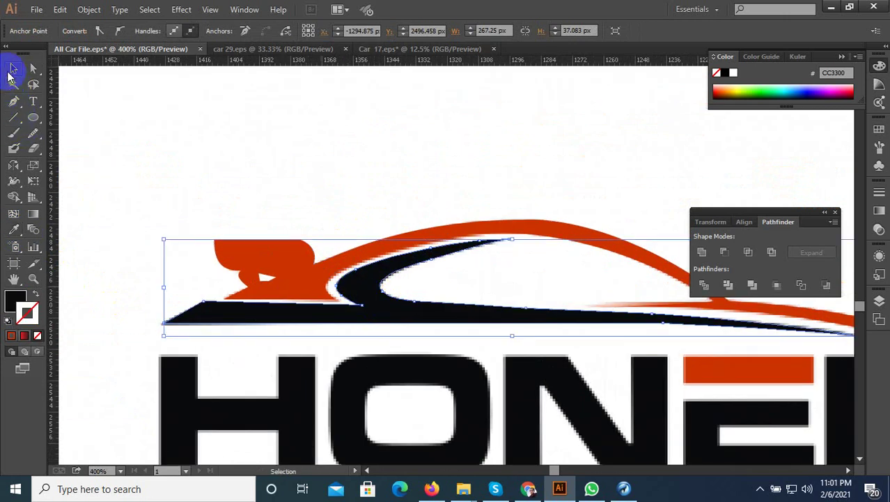
pyautogui.click(287, 253)
pyautogui.keyDown('alt'); pyautogui.scroll(1, 301, 298); pyautogui.keyUp('alt')
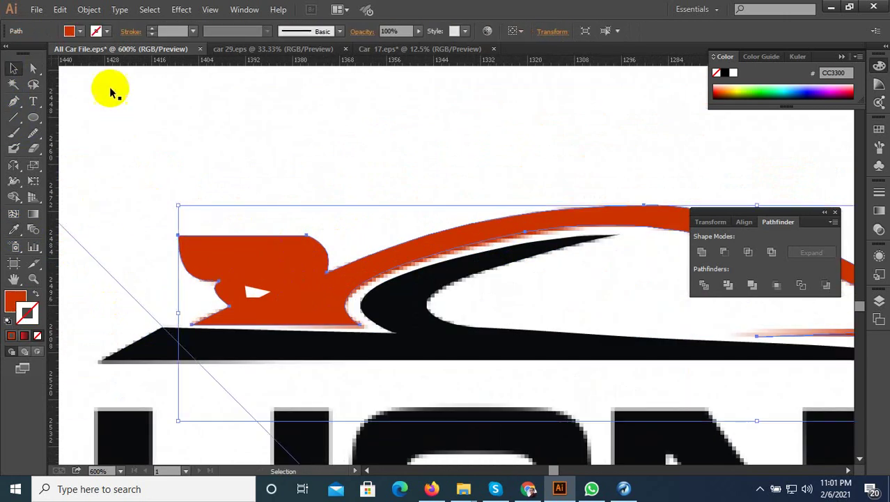
pyautogui.click(89, 9)
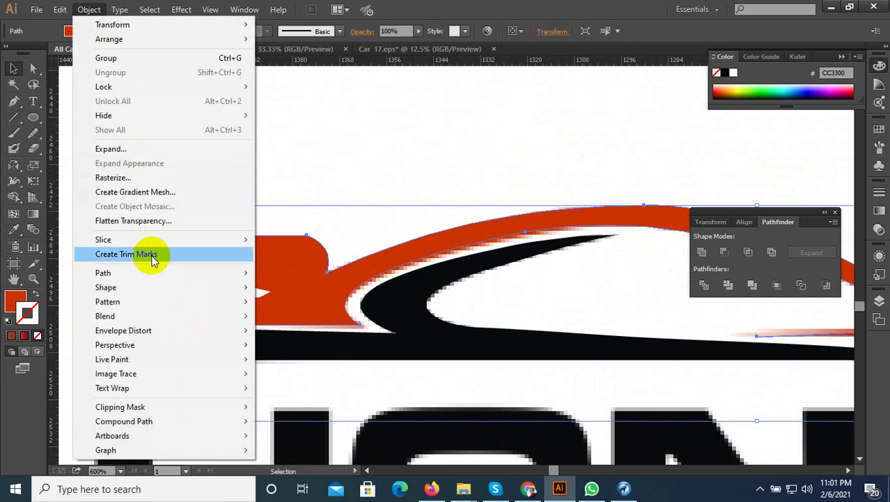
pyautogui.click(180, 273)
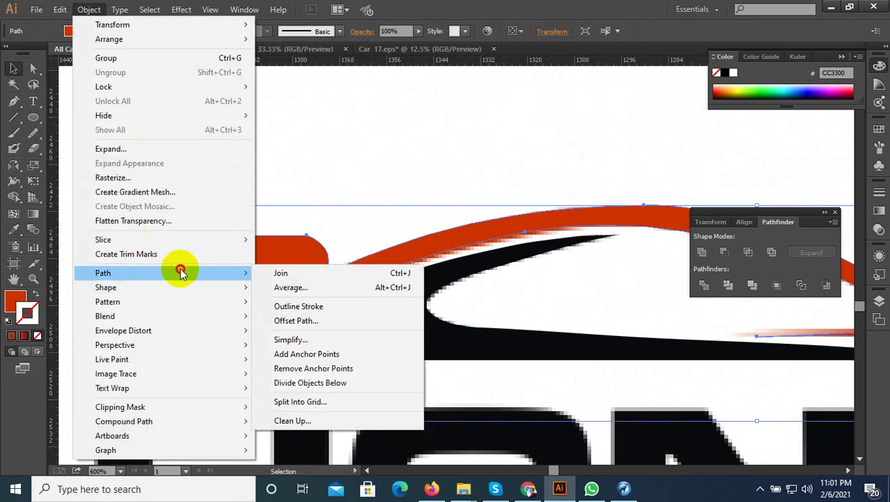
pyautogui.click(530, 213)
# Smooth the lower edge of the orange-red roof arc from its rear bend towards the crest with the Smooth tool.
pyautogui.scroll(1, 537, 225)
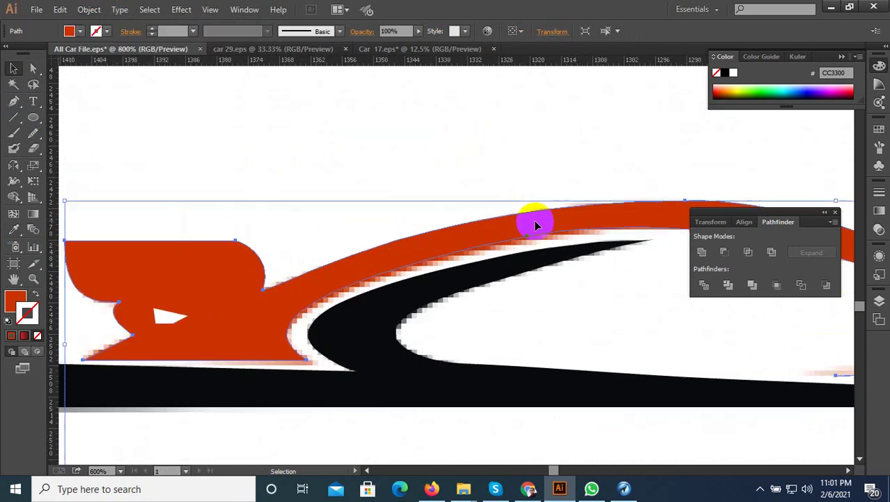
pyautogui.moveTo(32, 132); pyautogui.dragTo(63, 144)
pyautogui.scroll(1, 536, 225)
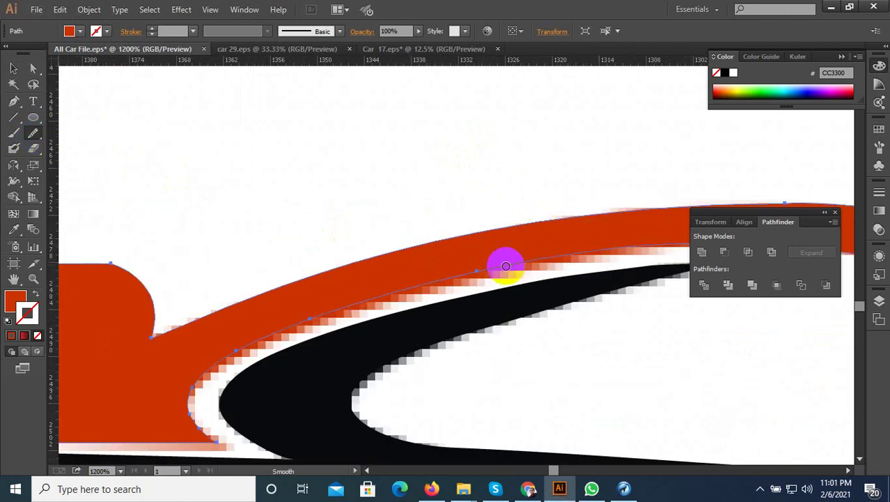
pyautogui.scroll(-1, 506, 267)
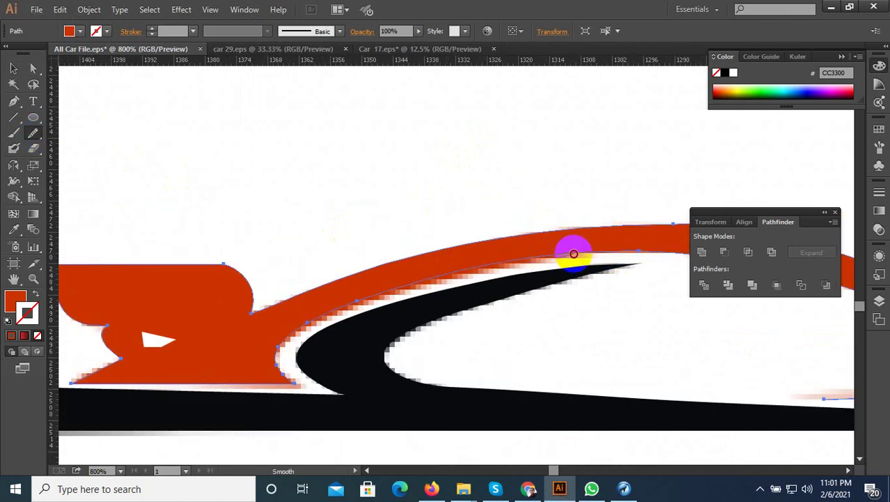
pyautogui.scroll(-2, 509, 258)
pyautogui.scroll(2, 533, 255)
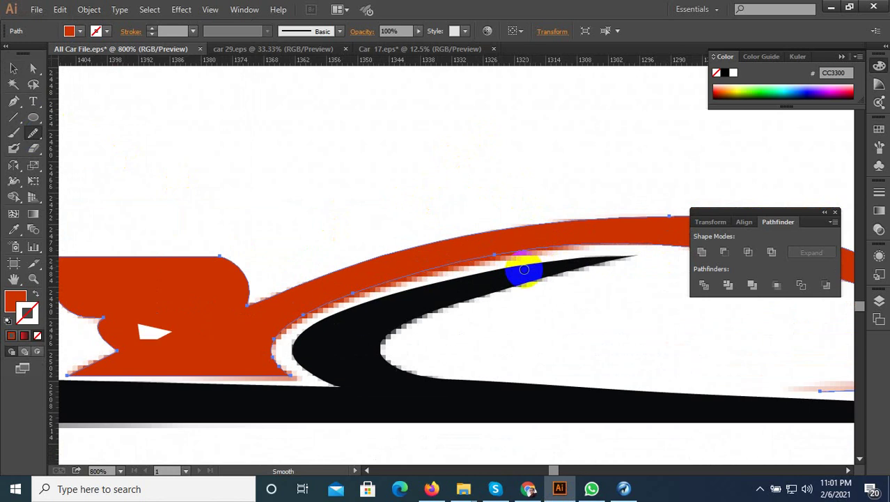
pyautogui.moveTo(299, 308); pyautogui.dragTo(415, 284)
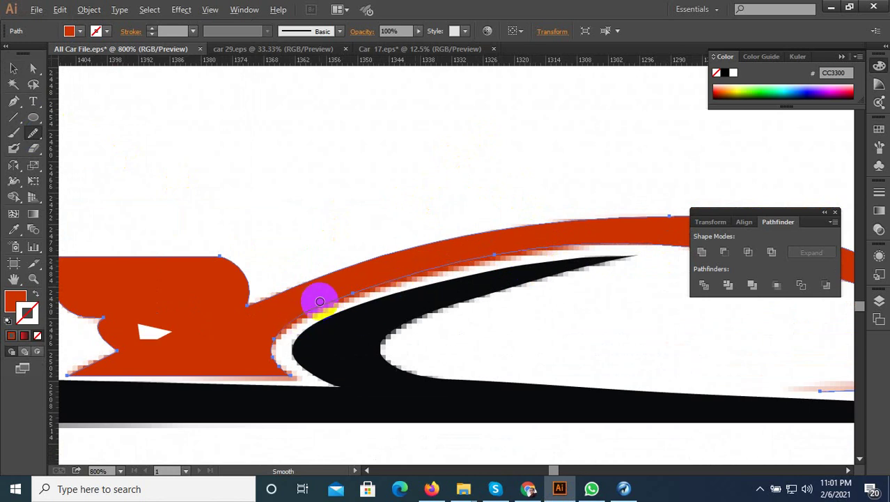
pyautogui.moveTo(310, 313)
pyautogui.mouseDown()
pyautogui.moveTo(400, 280)
pyautogui.moveTo(313, 301)
pyautogui.moveTo(357, 296)
pyautogui.moveTo(501, 249)
pyautogui.moveTo(476, 259)
pyautogui.moveTo(548, 247)
pyautogui.mouseUp()
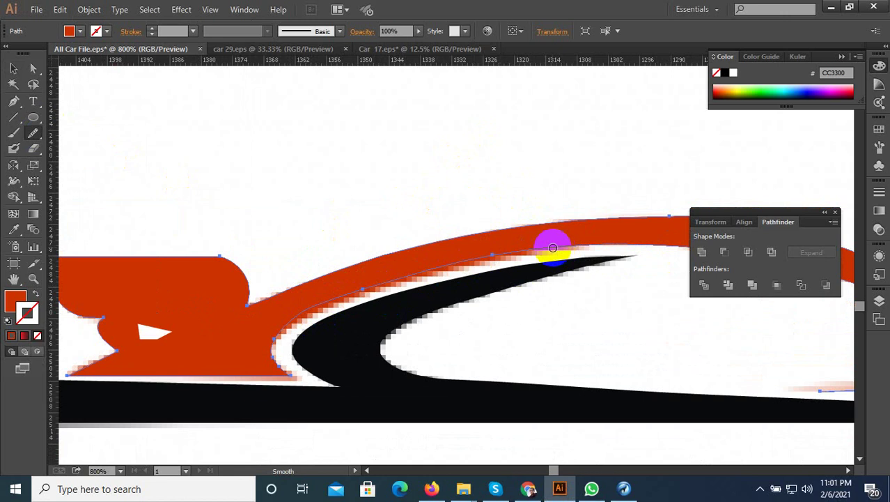
pyautogui.scroll(-1, 256, 282)
pyautogui.scroll(2, 270, 326)
pyautogui.moveTo(263, 339); pyautogui.dragTo(285, 297)
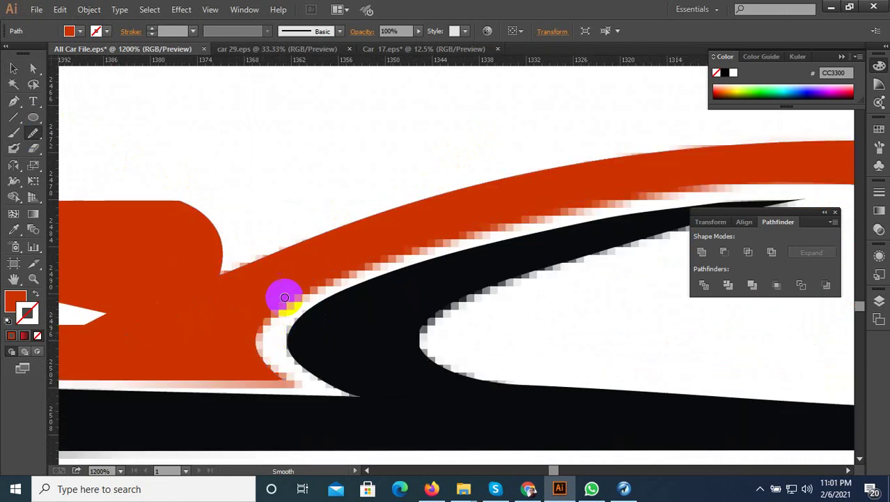
# Smooth the upper edge of the orange-red roof arc over its crest with the Smooth tool.
pyautogui.scroll(-2, 225, 330)
pyautogui.scroll(-1, 223, 319)
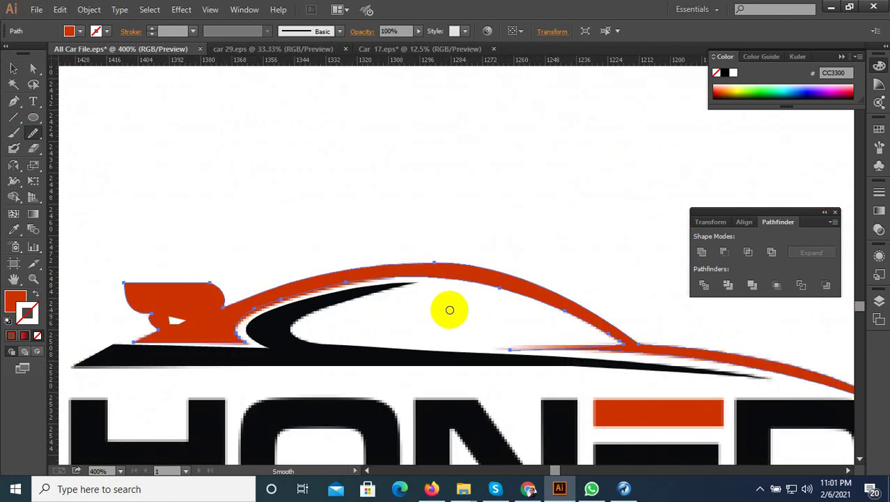
pyautogui.scroll(2, 566, 324)
pyautogui.moveTo(582, 308)
pyautogui.mouseDown()
pyautogui.moveTo(519, 290)
pyautogui.moveTo(457, 302)
pyautogui.mouseUp()
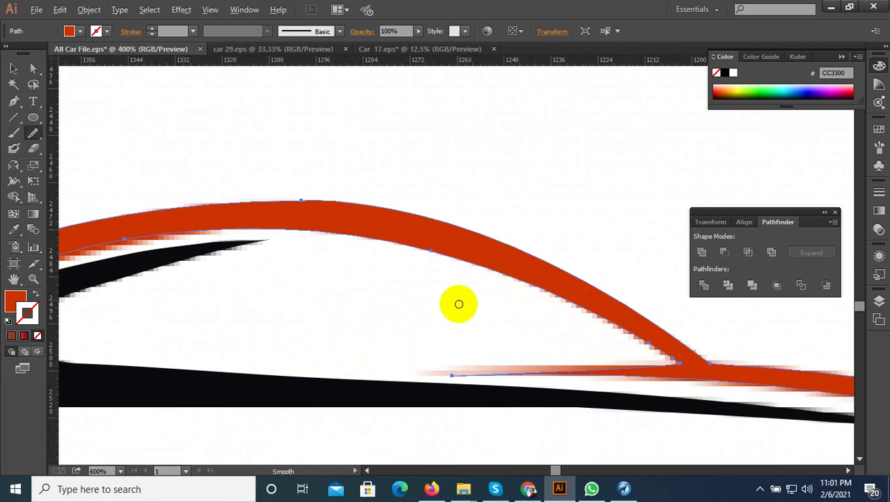
pyautogui.scroll(-2, 457, 302)
pyautogui.moveTo(393, 279)
pyautogui.mouseDown()
pyautogui.moveTo(378, 255)
pyautogui.moveTo(384, 250)
pyautogui.moveTo(423, 252)
pyautogui.mouseUp()
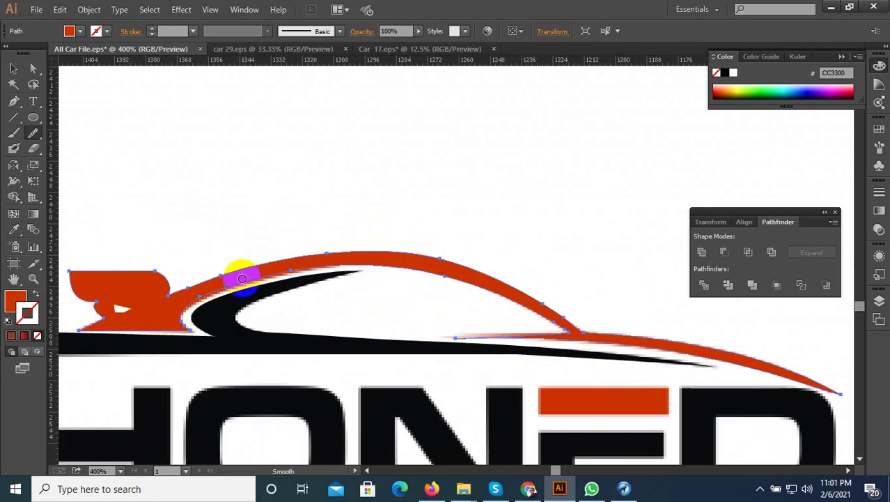
pyautogui.moveTo(242, 279); pyautogui.dragTo(241, 279)
# Move the linked HONED reference image aside so the traced car shapes stand clear of it.
pyautogui.click(33, 65)
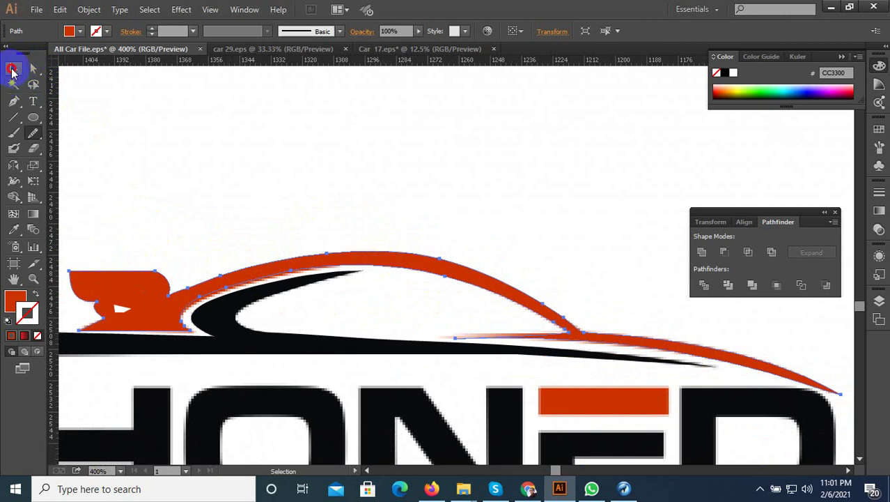
pyautogui.click(13, 72)
pyautogui.click(247, 114)
pyautogui.scroll(-3, 378, 278)
pyautogui.scroll(-2, 358, 293)
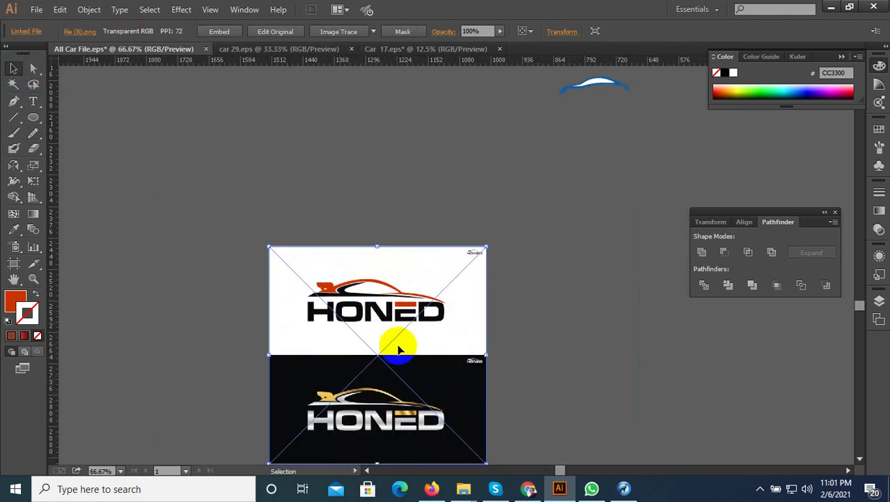
pyautogui.moveTo(411, 348); pyautogui.dragTo(204, 324)
pyautogui.scroll(2, 358, 309)
# Select all the traced car shapes, apply the Pathfinder Trim operation and ungroup the result.
pyautogui.moveTo(442, 333); pyautogui.dragTo(258, 182)
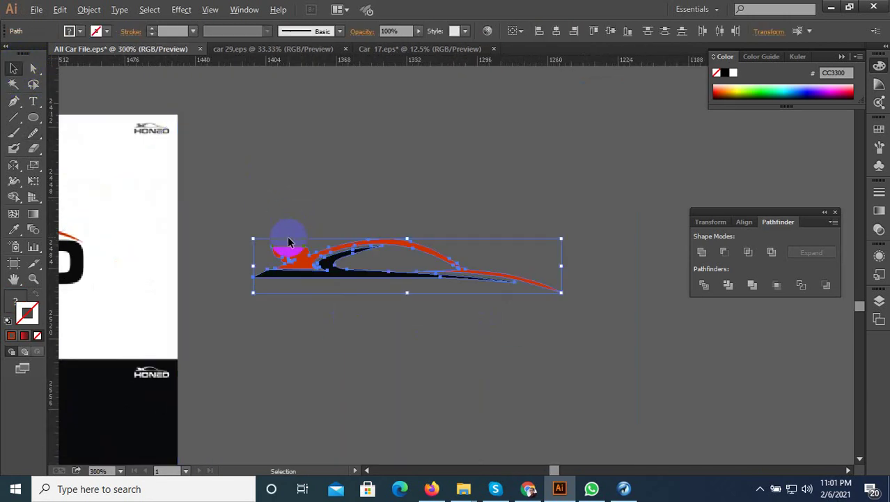
pyautogui.scroll(2, 289, 298)
pyautogui.click(730, 291)
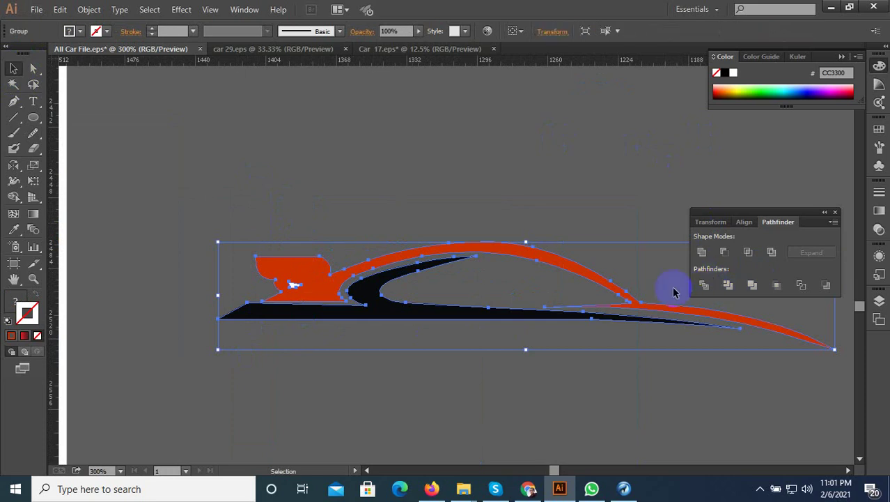
pyautogui.rightClick(308, 282)
pyautogui.click(342, 367)
# Move the orange-red and black car shapes upward, leaving the small white spoiler piece behind.
pyautogui.click(387, 204)
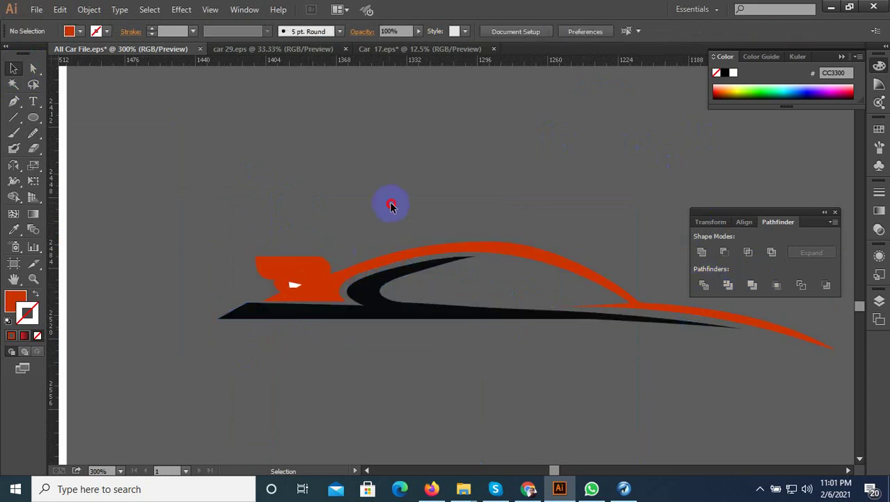
pyautogui.moveTo(334, 318); pyautogui.dragTo(333, 177)
pyautogui.scroll(-2, 364, 342)
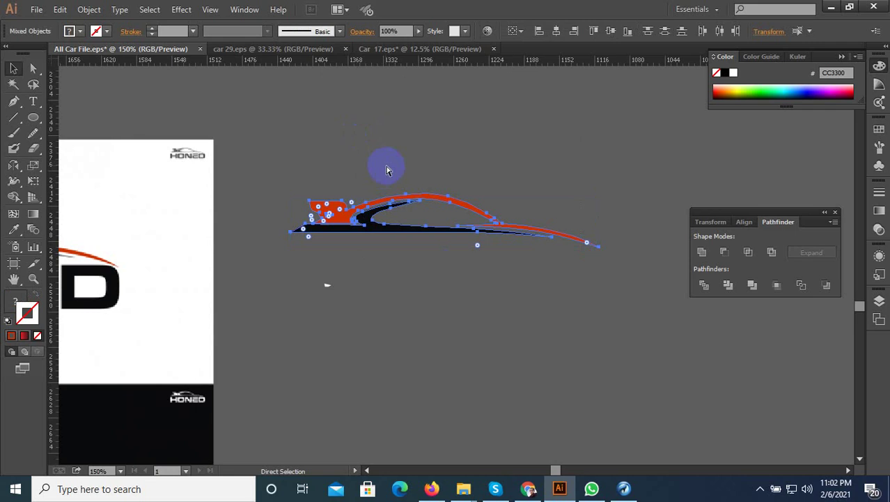
# Paste the car shapes onto the SELECT ENTERPRISE AUTO artboard and place them above the wordmark.
pyautogui.scroll(-6, 404, 275)
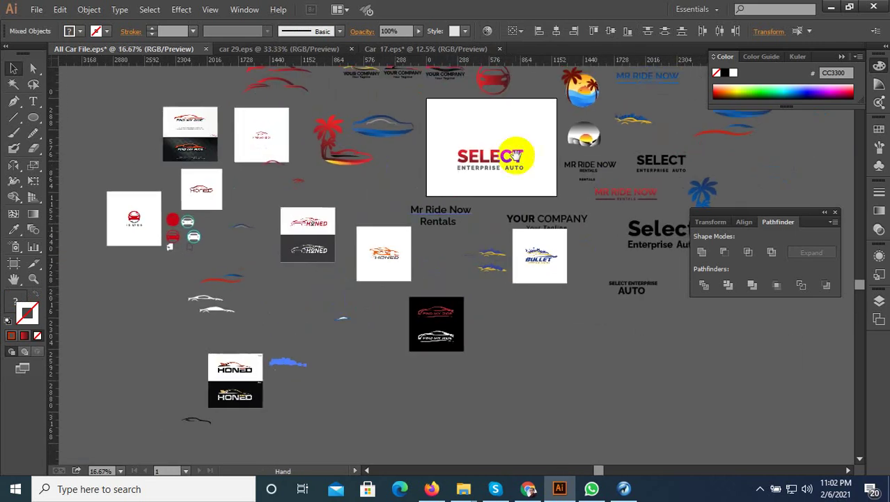
pyautogui.scroll(3, 514, 155)
pyautogui.hotkey('ctrl', 'v')
pyautogui.moveTo(457, 258); pyautogui.dragTo(434, 135)
pyautogui.scroll(2, 453, 143)
pyautogui.scroll(-1, 400, 132)
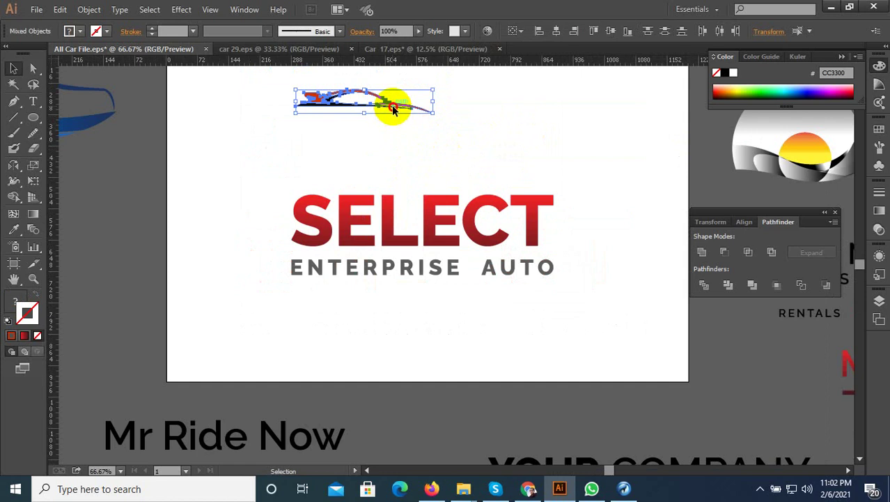
# Enlarge the car to the width of the SELECT text and align it directly above.
pyautogui.moveTo(393, 109); pyautogui.dragTo(553, 202)
pyautogui.moveTo(296, 185); pyautogui.dragTo(293, 205)
pyautogui.click(281, 207)
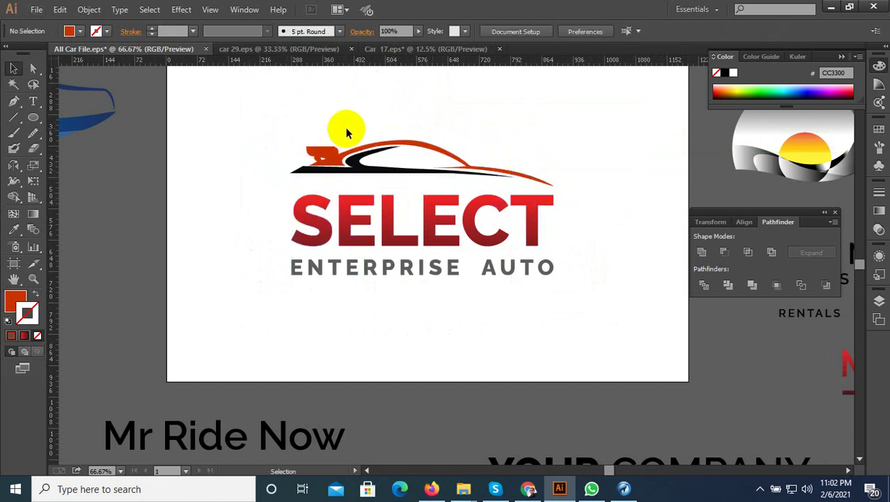
# Select the placed orange-red car shape and smooth the upper and lower edges of its roof arc with the Smooth tool.
pyautogui.keyDown('alt'); pyautogui.scroll(2, 347, 129); pyautogui.keyUp('alt')
pyautogui.click(388, 166)
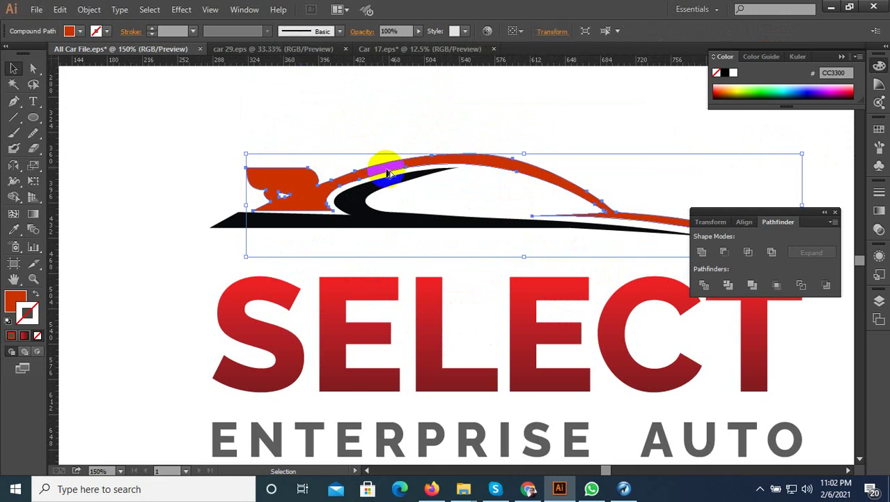
pyautogui.keyDown('alt'); pyautogui.scroll(2, 456, 143); pyautogui.keyUp('alt')
pyautogui.click(460, 140)
pyautogui.click(457, 177)
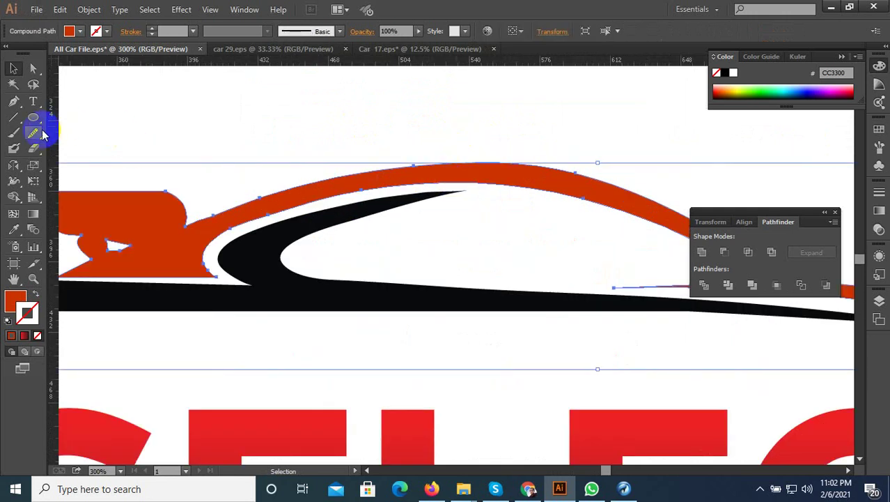
pyautogui.moveTo(42, 132); pyautogui.dragTo(70, 145)
pyautogui.scroll(1, 403, 159)
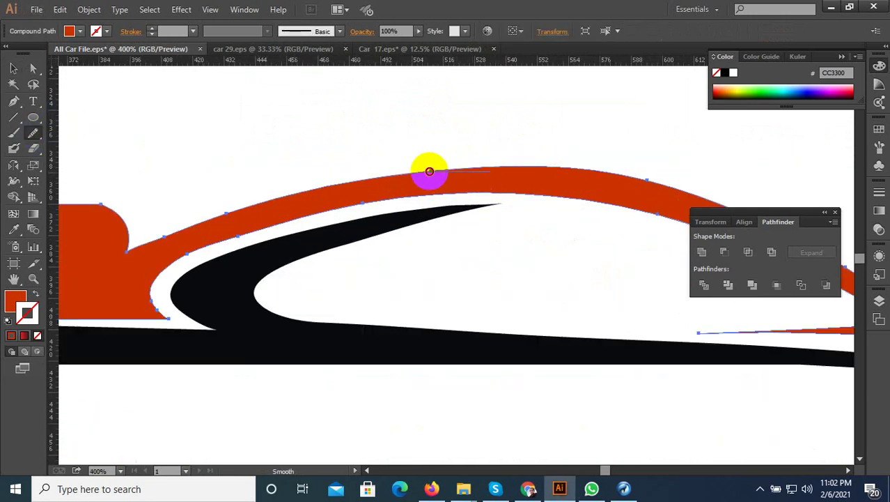
pyautogui.moveTo(429, 171)
pyautogui.mouseDown()
pyautogui.moveTo(387, 176)
pyautogui.moveTo(512, 172)
pyautogui.moveTo(299, 186)
pyautogui.moveTo(298, 196)
pyautogui.moveTo(388, 180)
pyautogui.moveTo(311, 217)
pyautogui.moveTo(198, 249)
pyautogui.moveTo(192, 259)
pyautogui.moveTo(321, 224)
pyautogui.moveTo(252, 231)
pyautogui.moveTo(236, 237)
pyautogui.moveTo(430, 196)
pyautogui.moveTo(258, 223)
pyautogui.moveTo(246, 229)
pyautogui.moveTo(351, 202)
pyautogui.moveTo(385, 204)
pyautogui.moveTo(244, 239)
pyautogui.moveTo(248, 229)
pyautogui.moveTo(430, 199)
pyautogui.mouseUp()
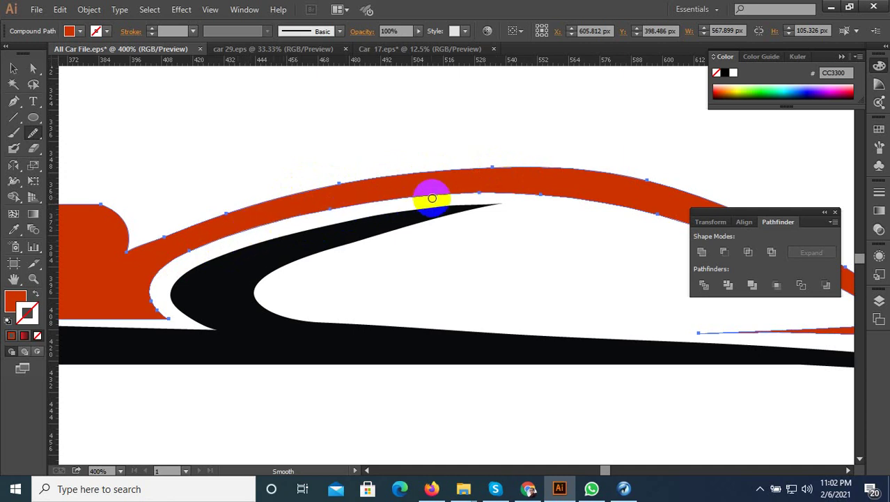
pyautogui.click(32, 68)
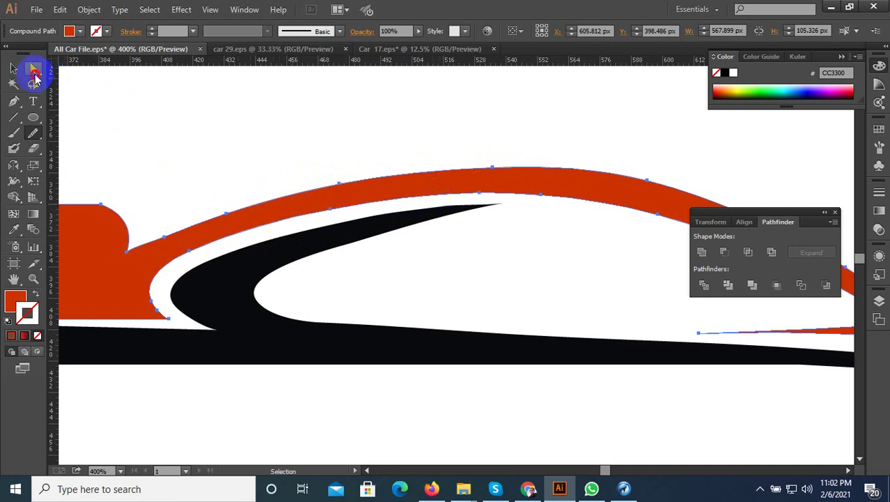
pyautogui.click(122, 243)
pyautogui.scroll(1, 160, 242)
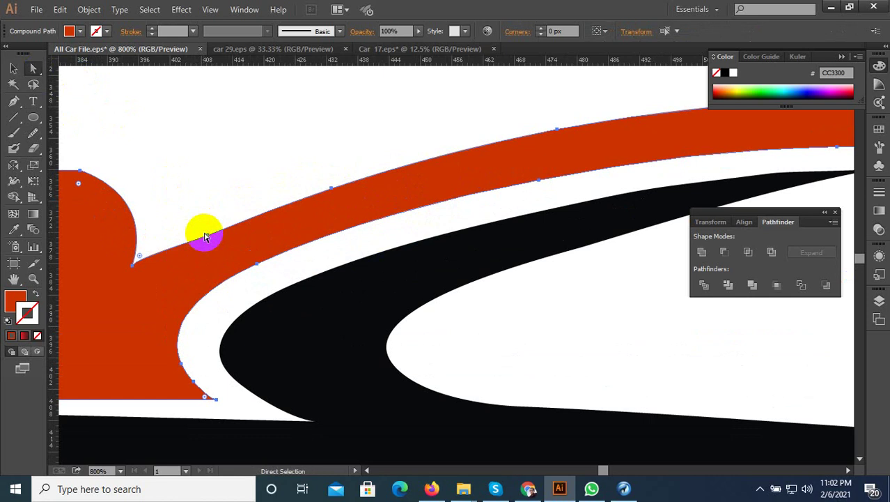
pyautogui.moveTo(204, 236); pyautogui.dragTo(197, 226)
pyautogui.press('z')
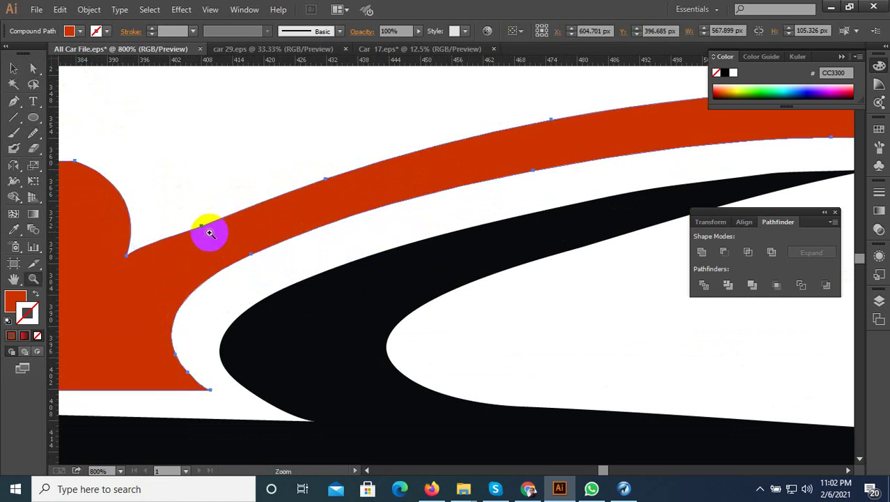
pyautogui.hotkey('ctrl', 'z')
# Nudge the upper-edge anchor just in front of the spoiler notch upward with Direct Selection, then deselect the shape.
pyautogui.click(33, 69)
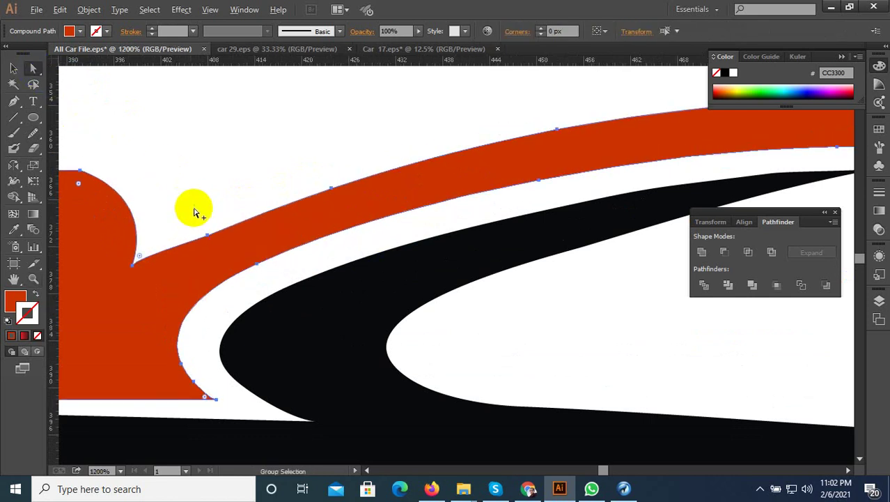
pyautogui.scroll(1, 209, 243)
pyautogui.moveTo(216, 255); pyautogui.dragTo(213, 241)
pyautogui.click(225, 222)
pyautogui.scroll(-5, 223, 202)
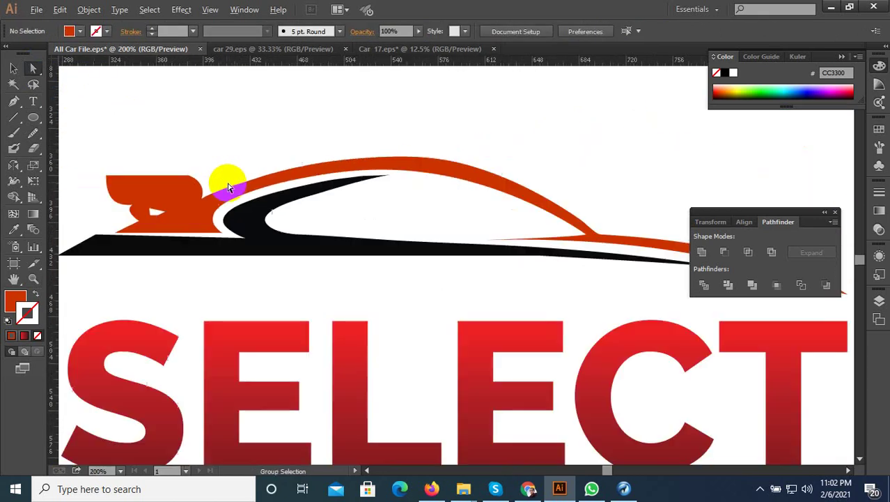
# Select the pointed tip anchor of the thin orange-red line under the windshield and shorten its upper direction handle to refine the taper.
pyautogui.click(13, 68)
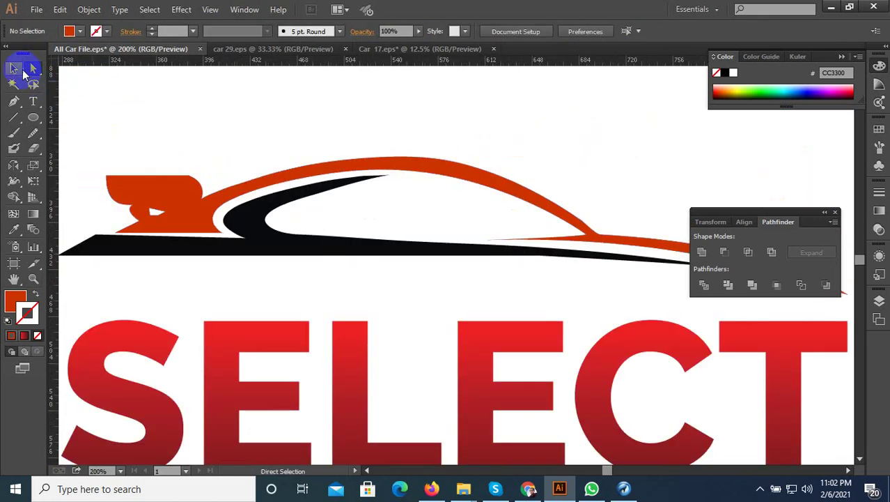
pyautogui.scroll(-2, 255, 232)
pyautogui.scroll(-1, 255, 232)
pyautogui.scroll(5, 378, 227)
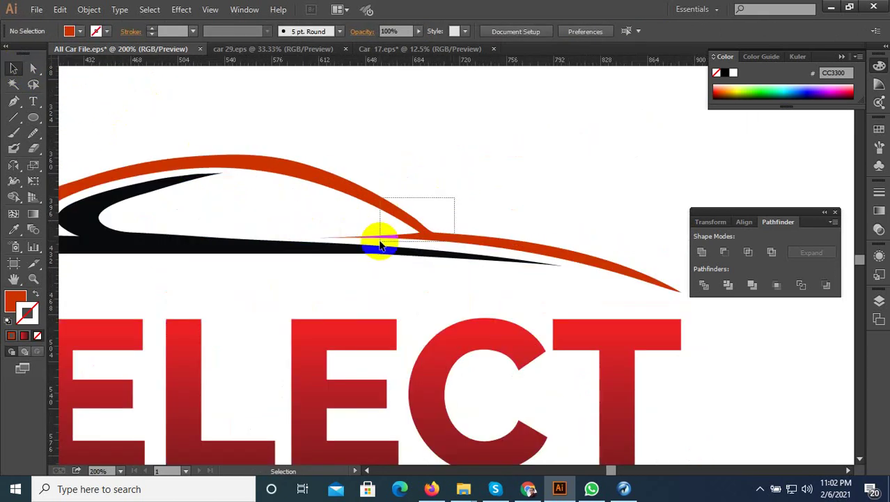
pyautogui.click(362, 238)
pyautogui.click(33, 68)
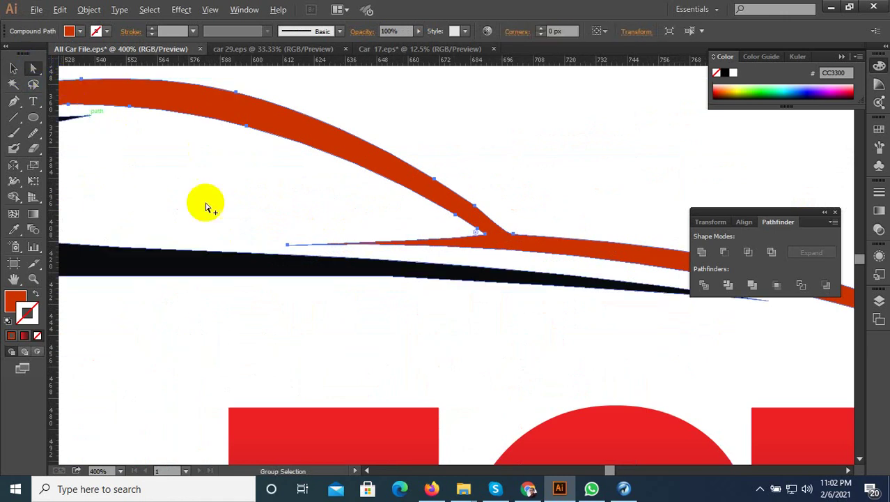
pyautogui.scroll(2, 253, 238)
pyautogui.click(303, 253)
pyautogui.click(304, 249)
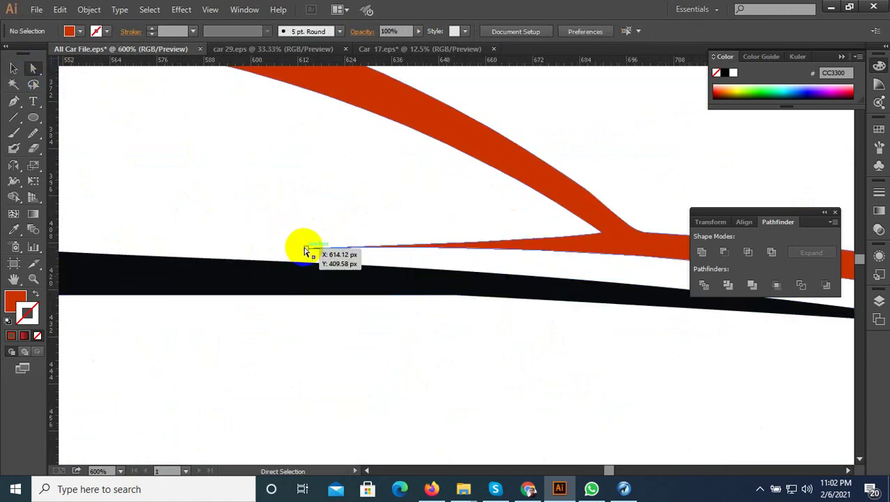
pyautogui.scroll(-1, 387, 255)
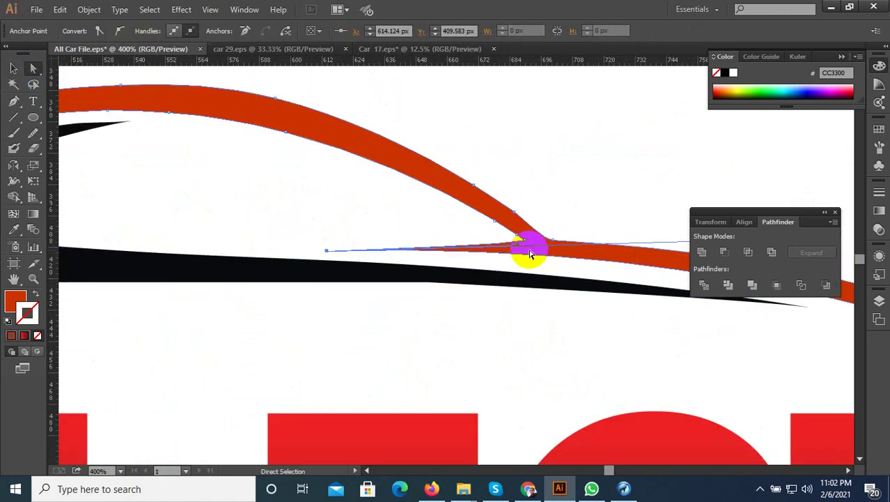
pyautogui.moveTo(506, 242); pyautogui.dragTo(479, 240)
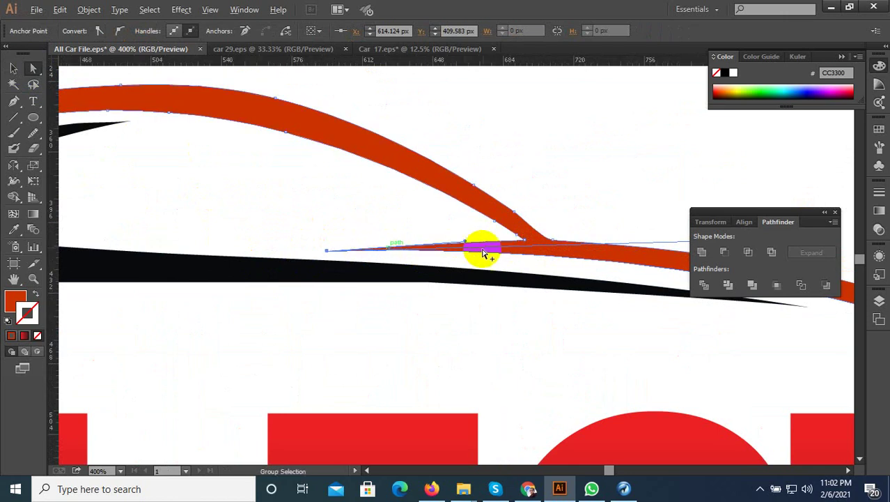
pyautogui.scroll(-1, 502, 250)
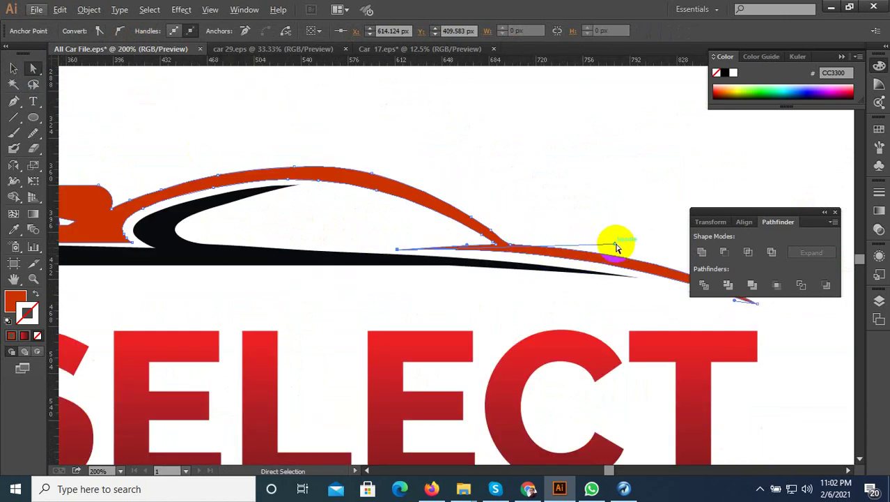
# Lengthen the upper direction handle of the thin orange-red line's pointed tip under the windshield, and deselect the shape.
pyautogui.moveTo(613, 247); pyautogui.dragTo(642, 250)
pyautogui.click(571, 216)
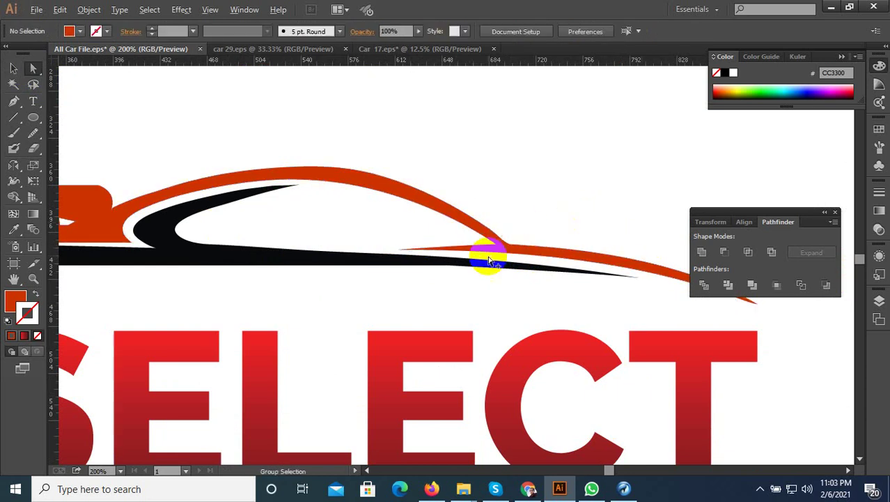
pyautogui.scroll(2, 488, 262)
pyautogui.scroll(-2, 461, 260)
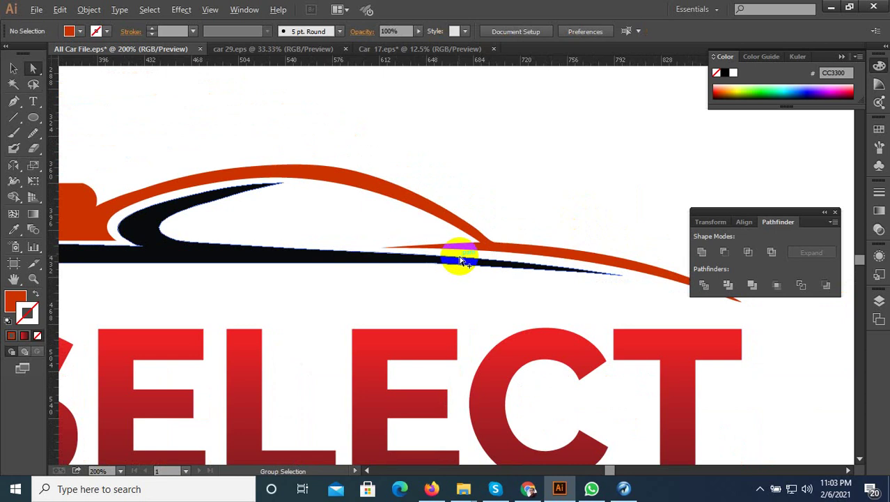
# Shift the anchor where the roof arc meets the hood's upper edge slightly forward with Direct Selection to soften the junction, and deselect.
pyautogui.scroll(3, 459, 261)
pyautogui.click(521, 262)
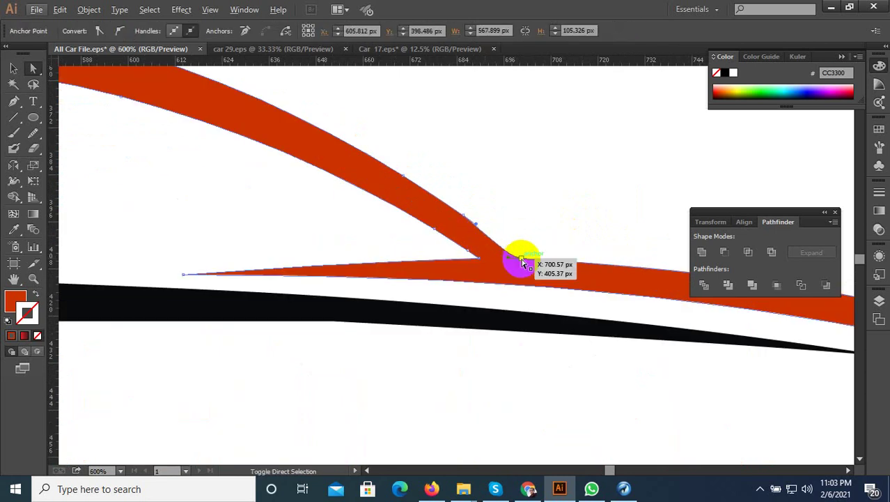
pyautogui.scroll(2, 524, 263)
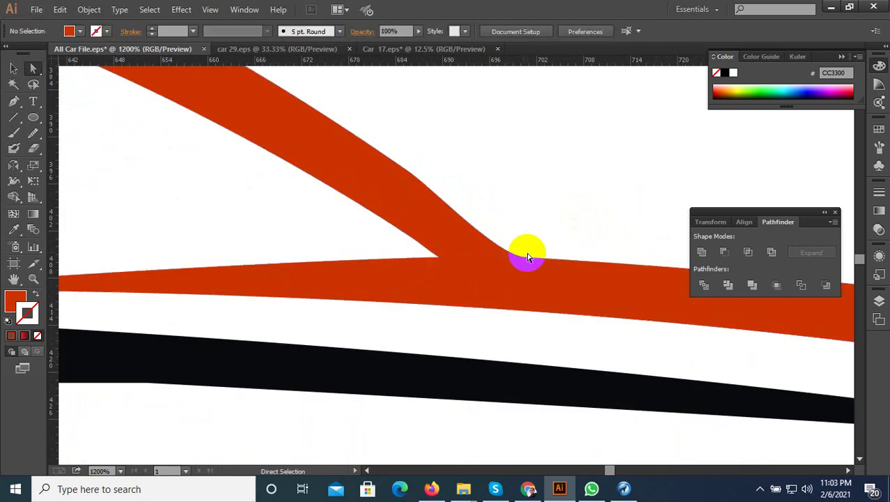
pyautogui.moveTo(526, 261); pyautogui.dragTo(546, 260)
pyautogui.click(513, 209)
pyautogui.scroll(-6, 508, 211)
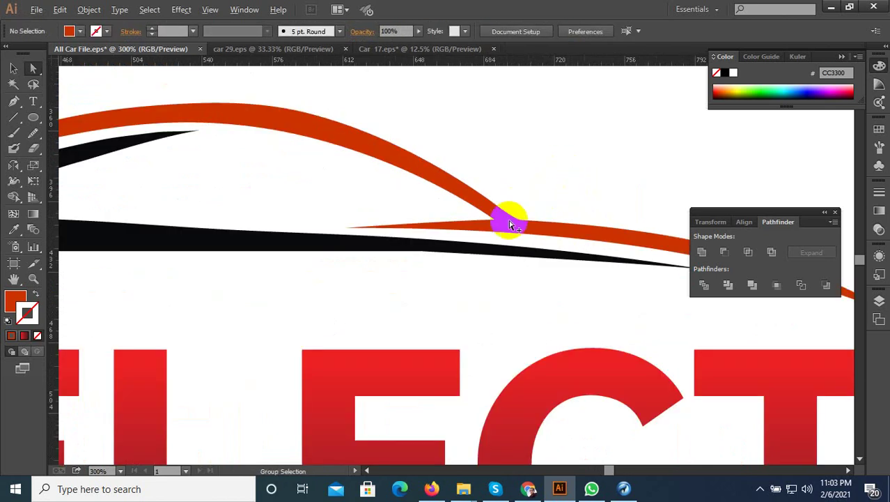
pyautogui.scroll(2, 453, 193)
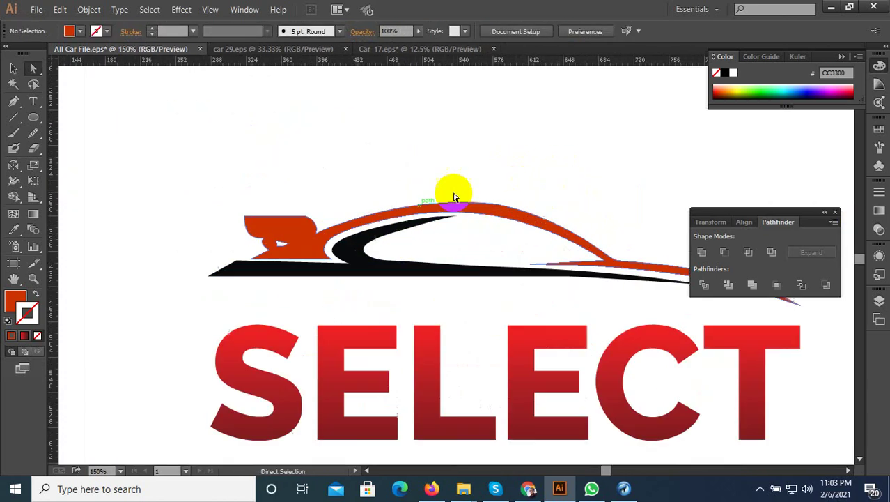
pyautogui.click(441, 202)
pyautogui.click(13, 68)
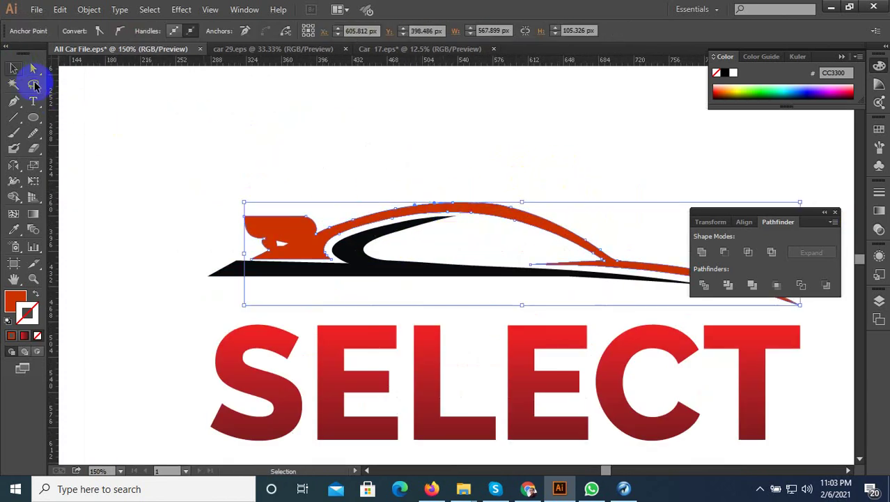
pyautogui.click(398, 189)
pyautogui.scroll(-3, 478, 183)
pyautogui.moveTo(454, 180); pyautogui.dragTo(300, 220)
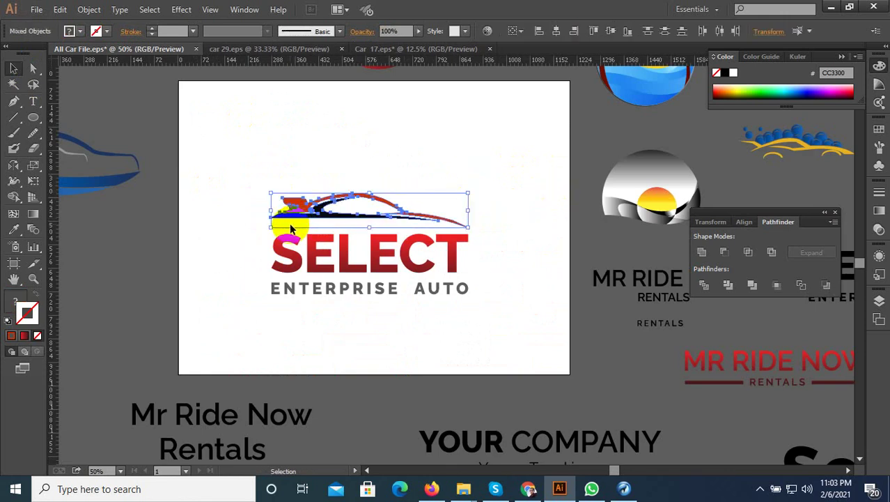
pyautogui.click(280, 197)
pyautogui.click(455, 254)
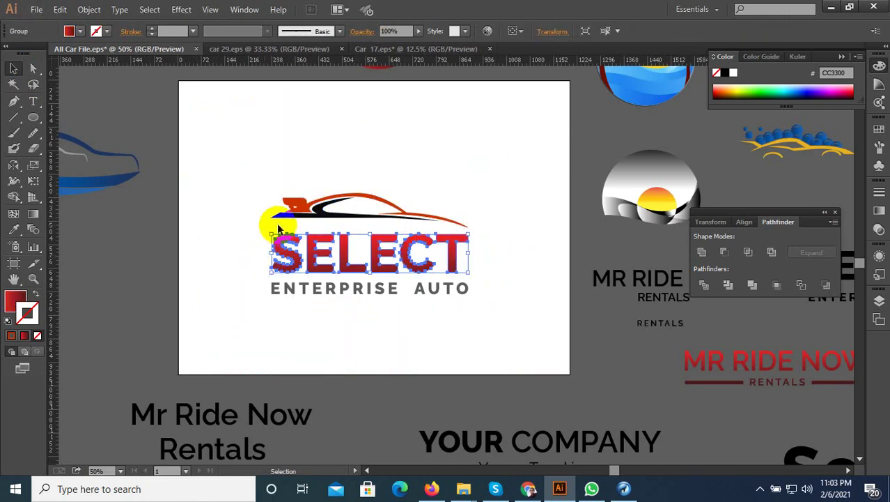
pyautogui.click(295, 202)
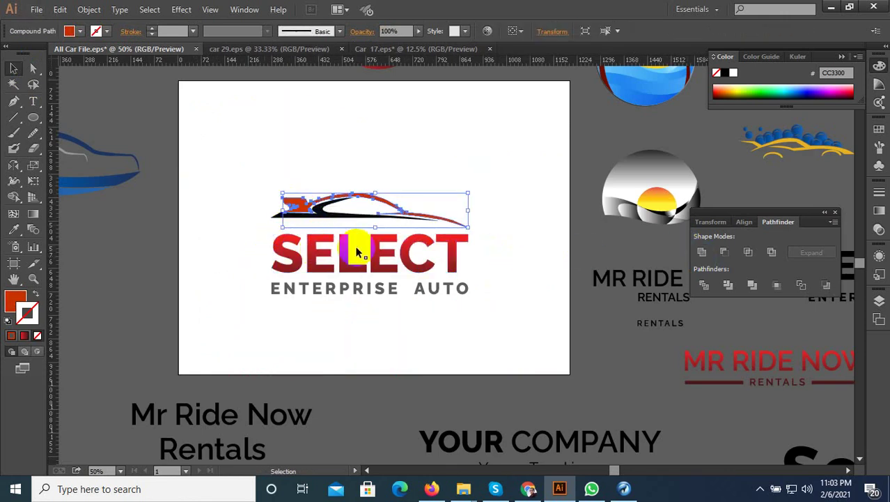
pyautogui.click(875, 212)
pyautogui.doubleClick(714, 223)
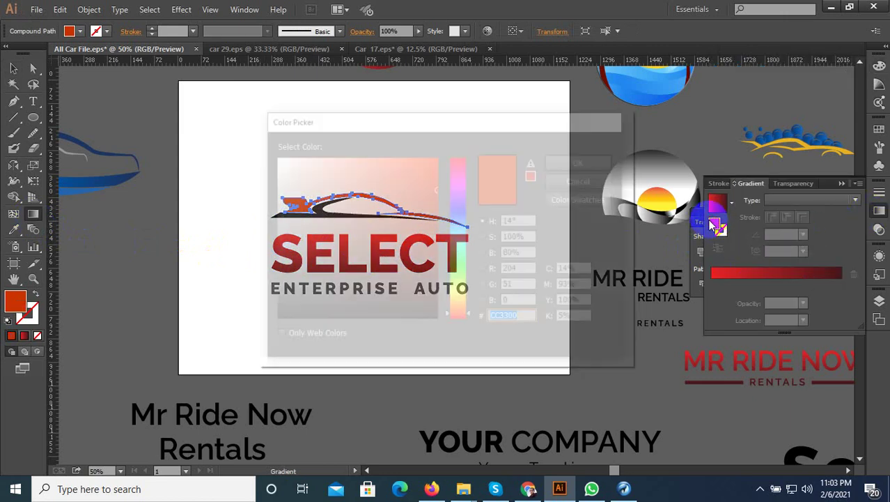
pyautogui.click(564, 181)
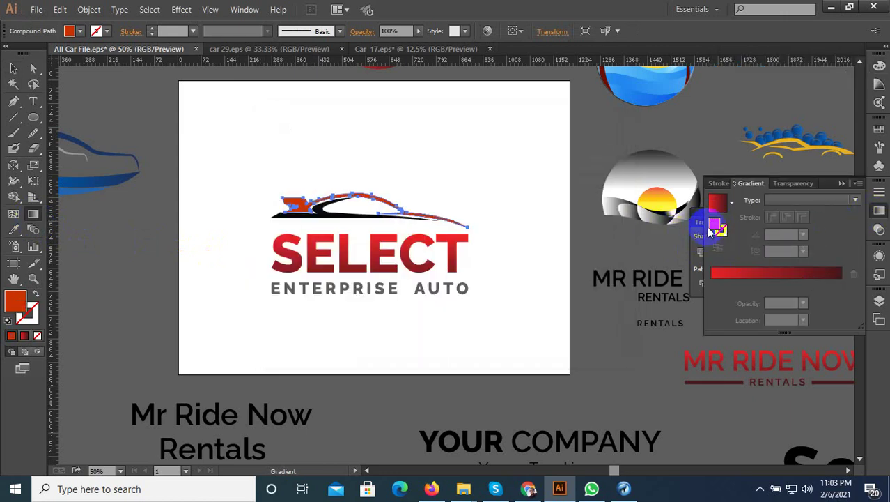
pyautogui.moveTo(712, 232); pyautogui.dragTo(326, 225)
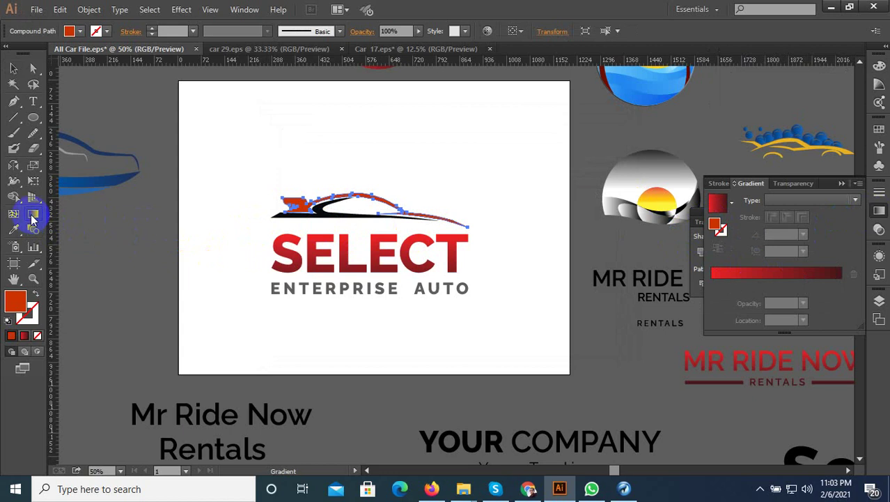
pyautogui.press('v')
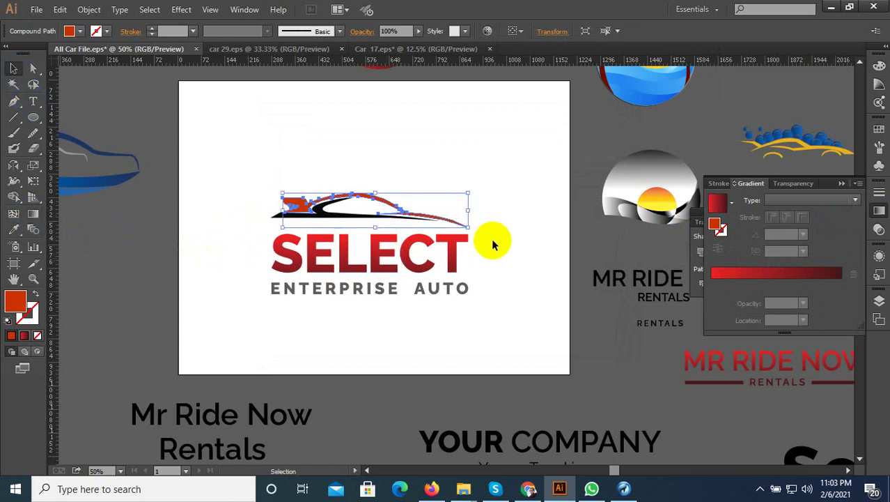
# Try the car's orange-red as the end stop of the SELECT text's linear gradient, and undo the change.
pyautogui.click(389, 255)
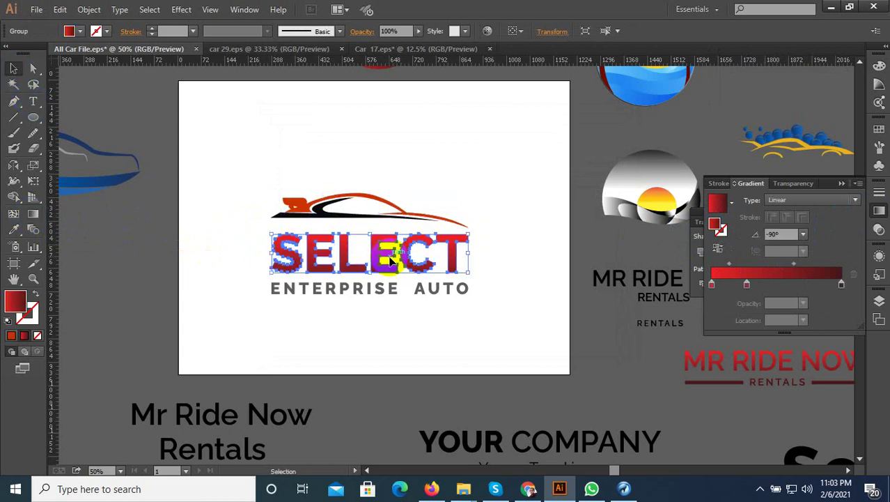
pyautogui.click(841, 284)
pyautogui.click(12, 234)
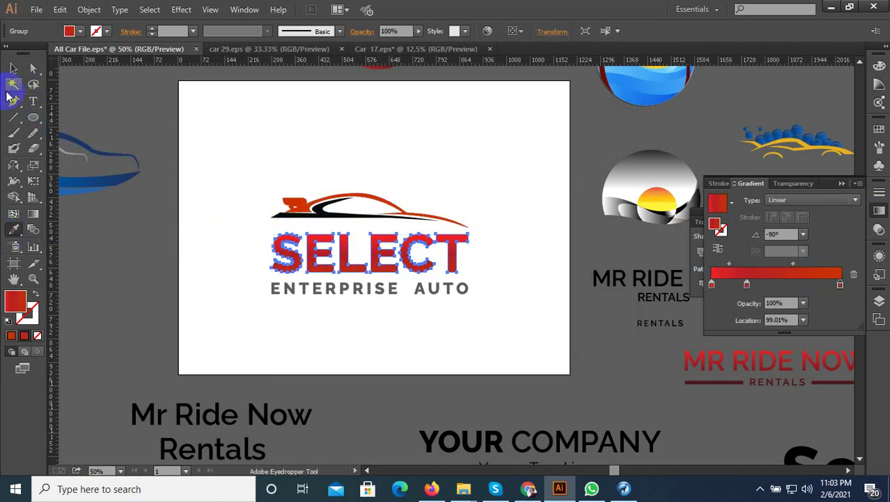
pyautogui.click(13, 68)
pyautogui.click(202, 136)
pyautogui.scroll(1, 310, 242)
pyautogui.click(368, 260)
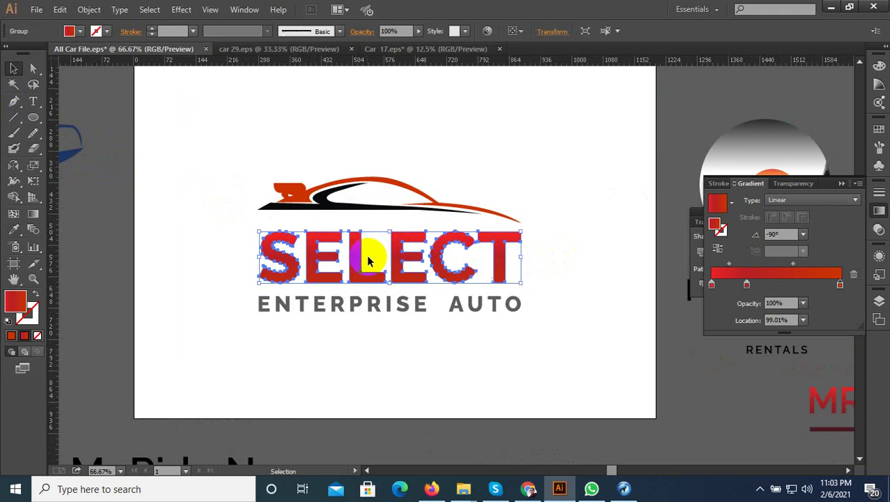
pyautogui.hotkey('ctrl', 'z')
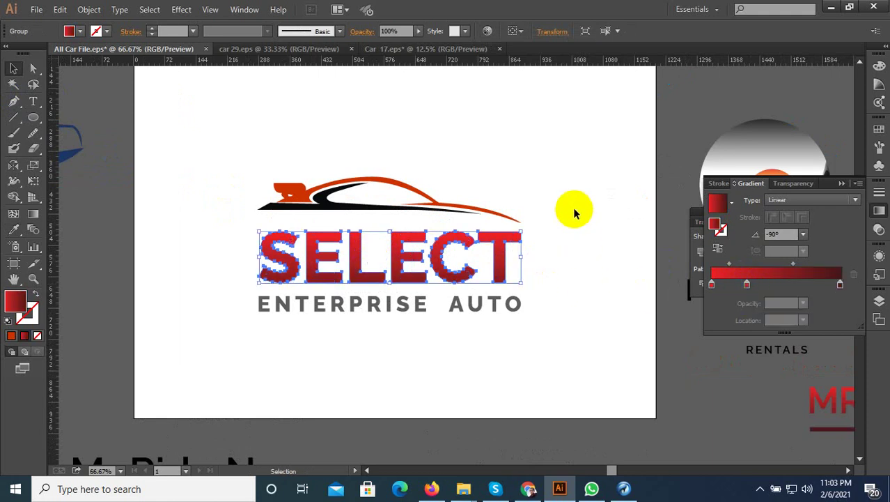
# Copy the SELECT text's red gradient onto the orange-red car shape with the Eyedropper, and deselect it.
pyautogui.scroll(1, 367, 182)
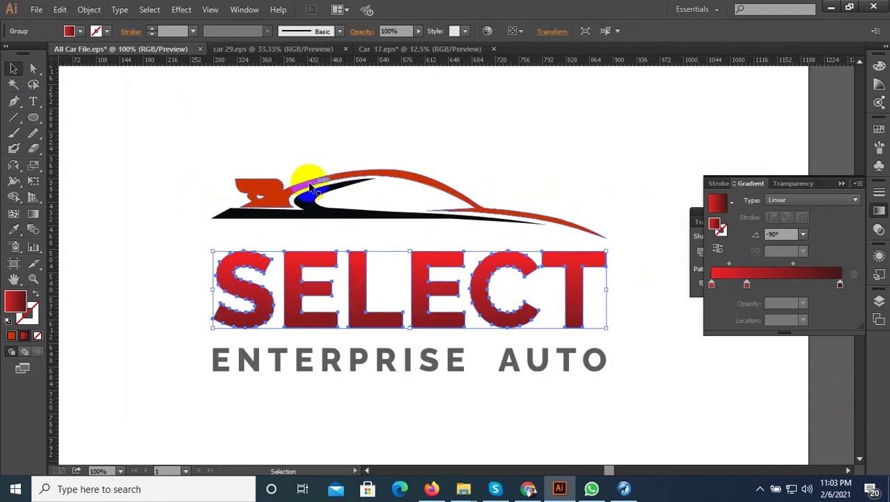
pyautogui.click(253, 187)
pyautogui.click(11, 234)
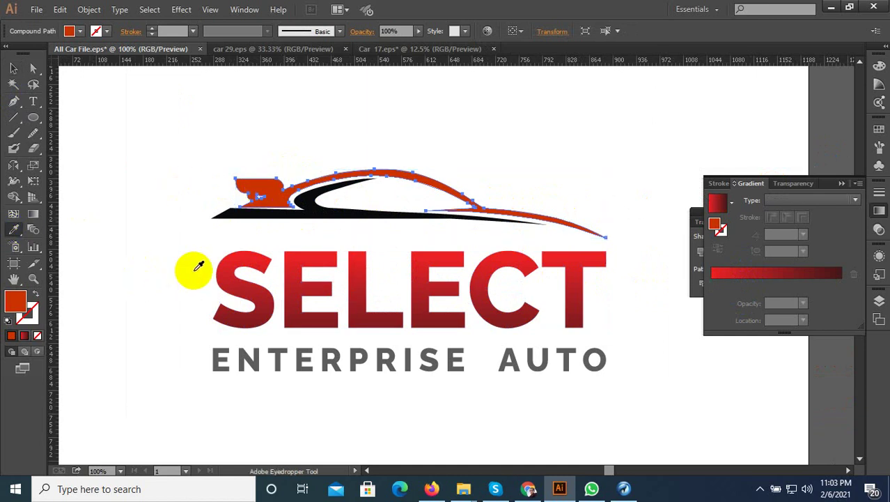
pyautogui.click(237, 276)
pyautogui.click(106, 139)
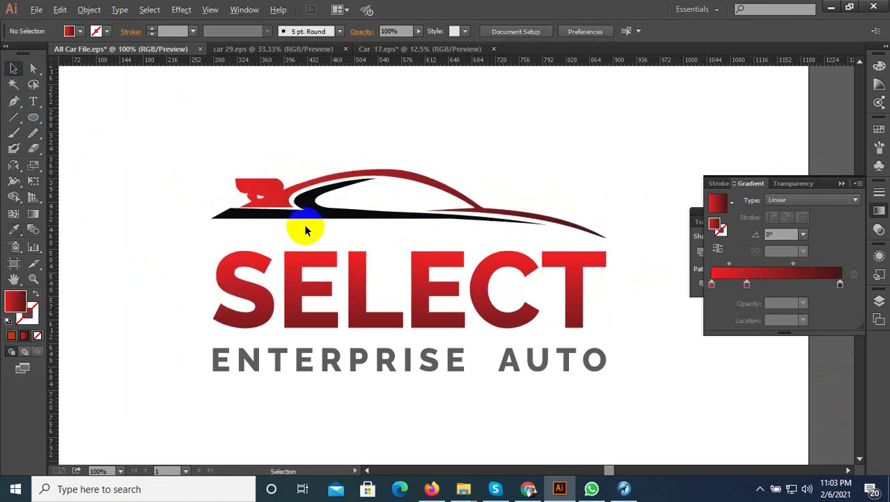
# Export the logo with Save for Web into the 2021 folder, using the numbered Select-- file naming.
pyautogui.keyDown('alt'); pyautogui.scroll(-3, 300, 226); pyautogui.keyUp('alt')
pyautogui.moveTo(444, 199); pyautogui.dragTo(266, 299)
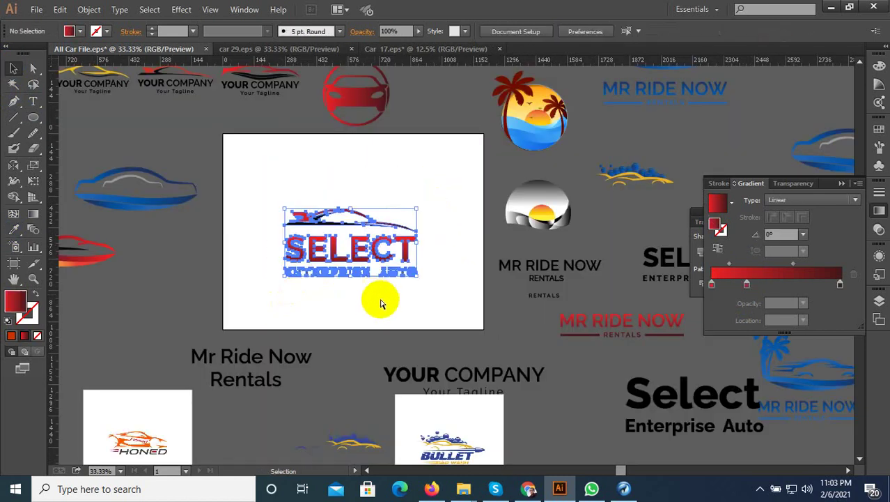
pyautogui.hotkey('ctrl', 'alt', 'shift', 's')
pyautogui.click(717, 437)
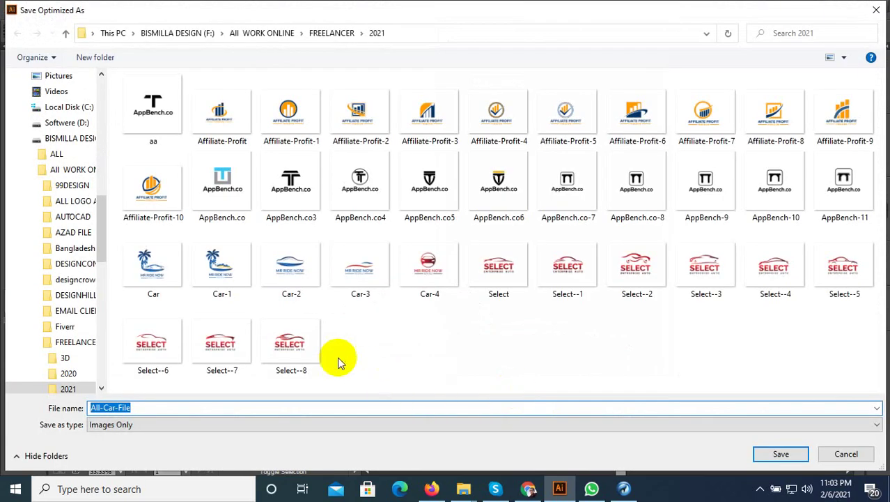
pyautogui.click(297, 353)
pyautogui.click(145, 409)
pyautogui.doubleClick(145, 409)
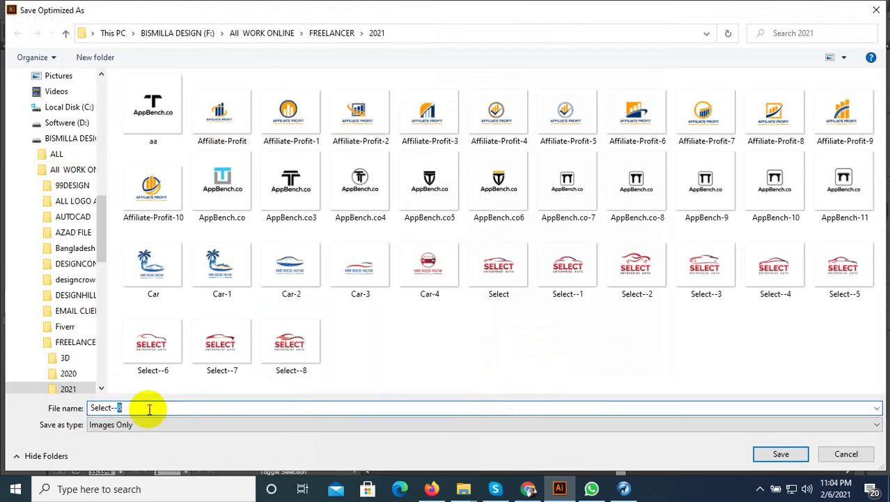
pyautogui.click(761, 453)
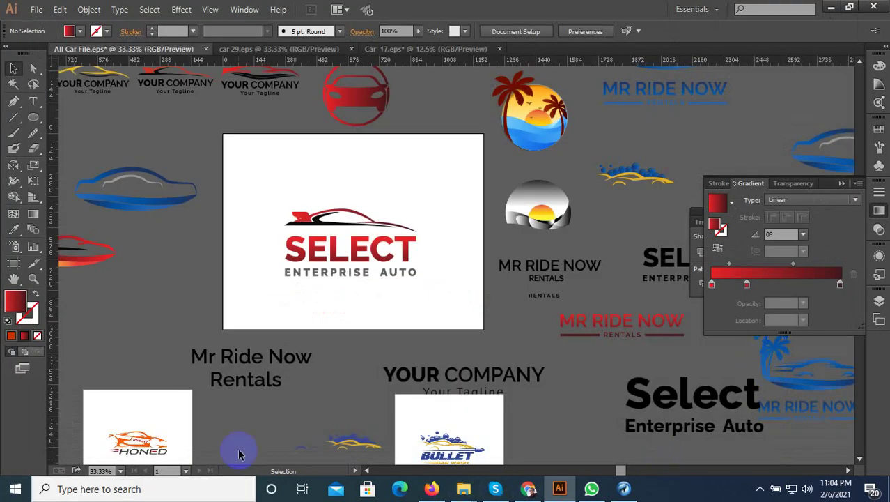
# Move the red-and-black car off the artboard to the empty area below the FIND MY RIDE samples.
pyautogui.scroll(-2, 429, 165)
pyautogui.moveTo(411, 185); pyautogui.dragTo(336, 426)
pyautogui.moveTo(290, 383); pyautogui.dragTo(383, 258)
pyautogui.scroll(1, 308, 313)
pyautogui.click(336, 314)
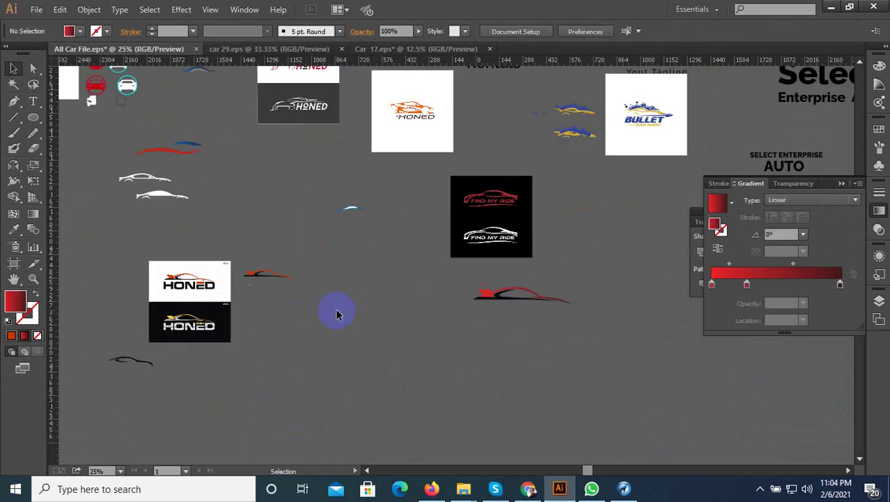
# Move the orange HONED car reference image down into the empty area between the HONED cards and the red-and-black car.
pyautogui.scroll(-1, 368, 345)
pyautogui.scroll(-1, 388, 257)
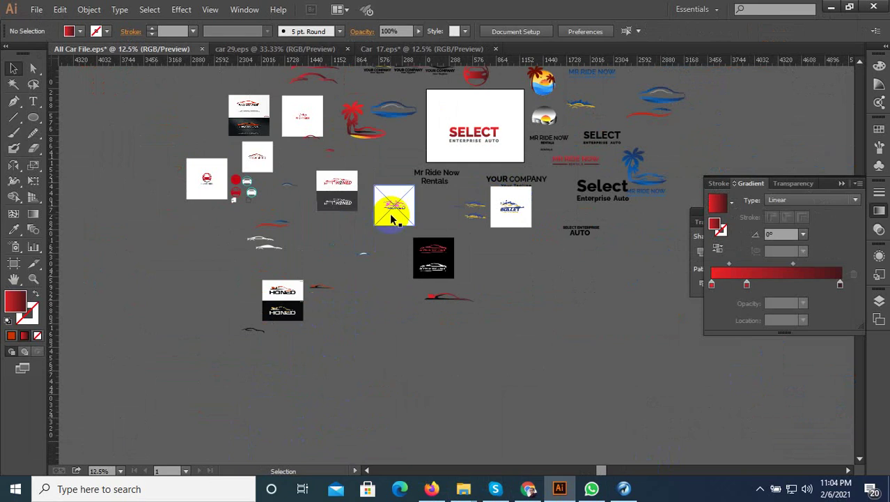
pyautogui.moveTo(392, 215); pyautogui.dragTo(380, 318)
# Examine the orange HONED reference image up close for its car outline and lettering, and compare it with the red-and-black car.
pyautogui.scroll(6, 380, 317)
pyautogui.scroll(2, 380, 307)
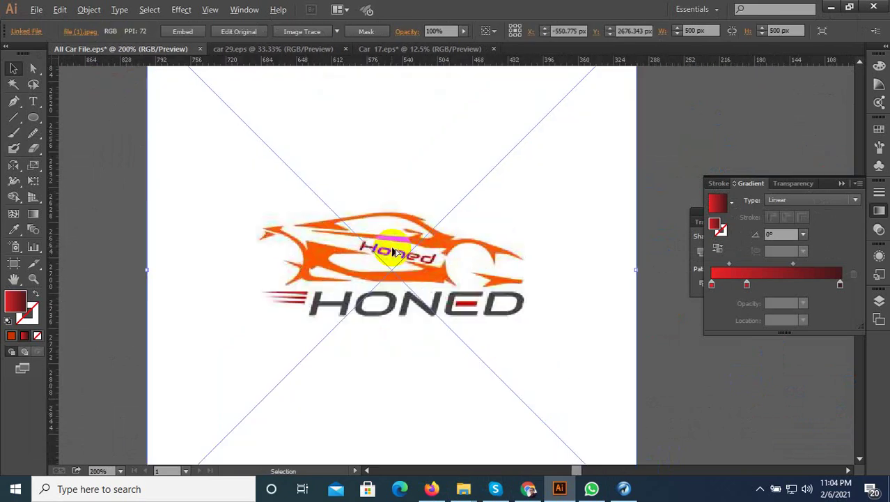
pyautogui.scroll(-8, 388, 310)
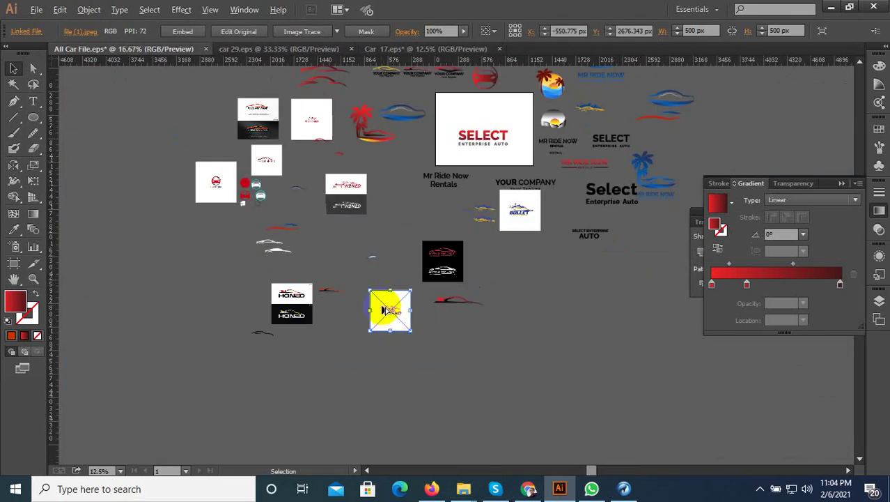
pyautogui.scroll(8, 390, 320)
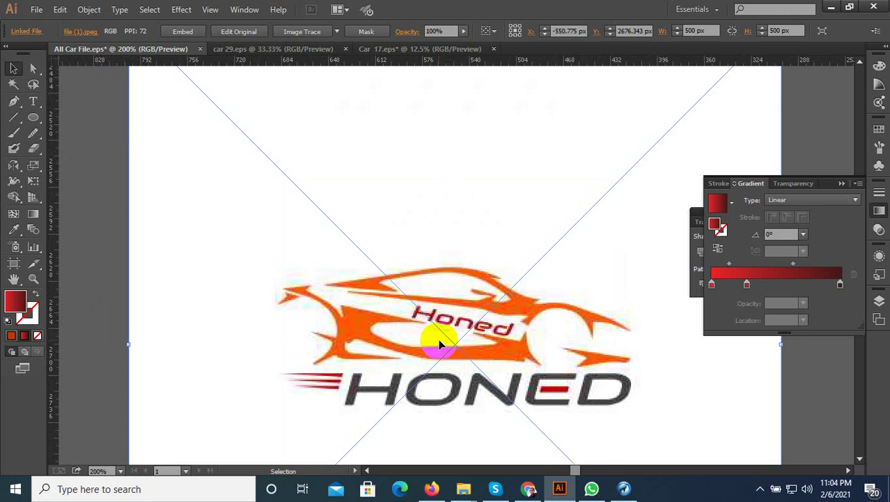
pyautogui.scroll(2, 418, 352)
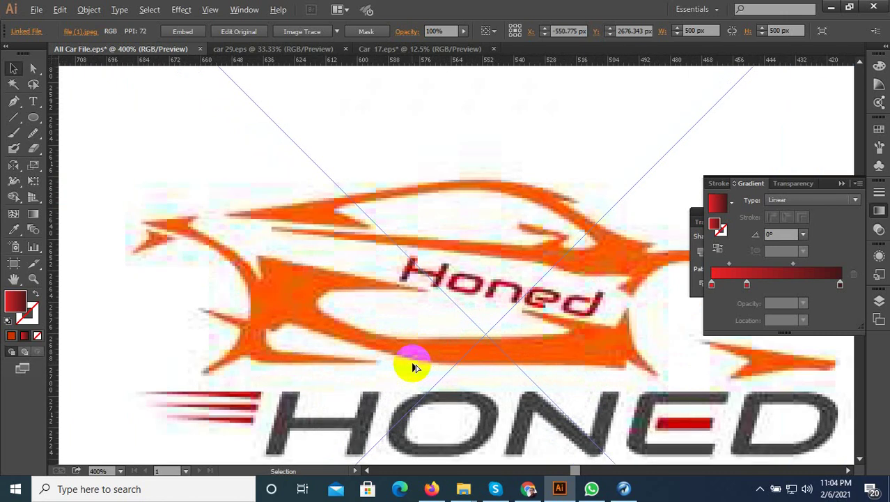
pyautogui.scroll(-1, 387, 348)
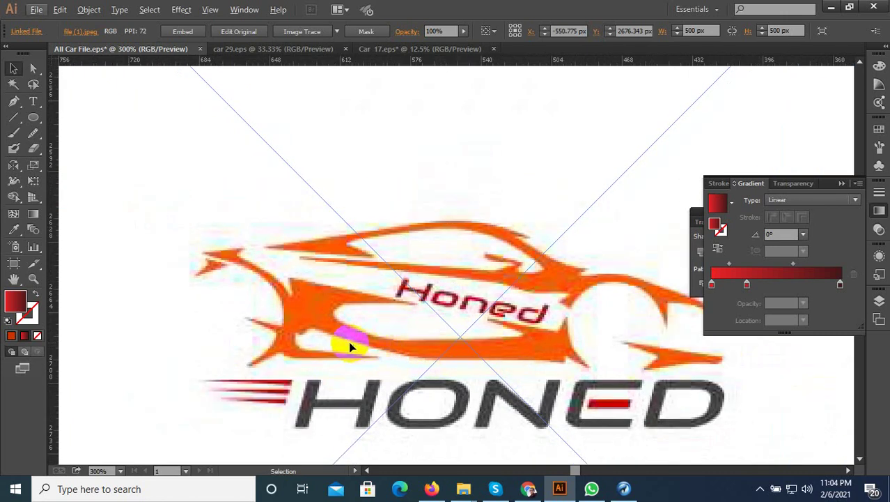
pyautogui.scroll(-2, 278, 338)
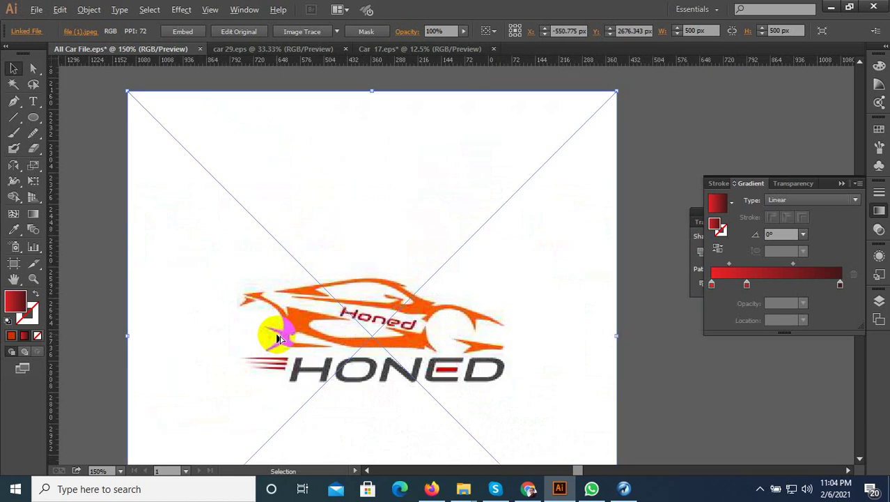
pyautogui.scroll(-2, 277, 339)
pyautogui.scroll(1, 609, 300)
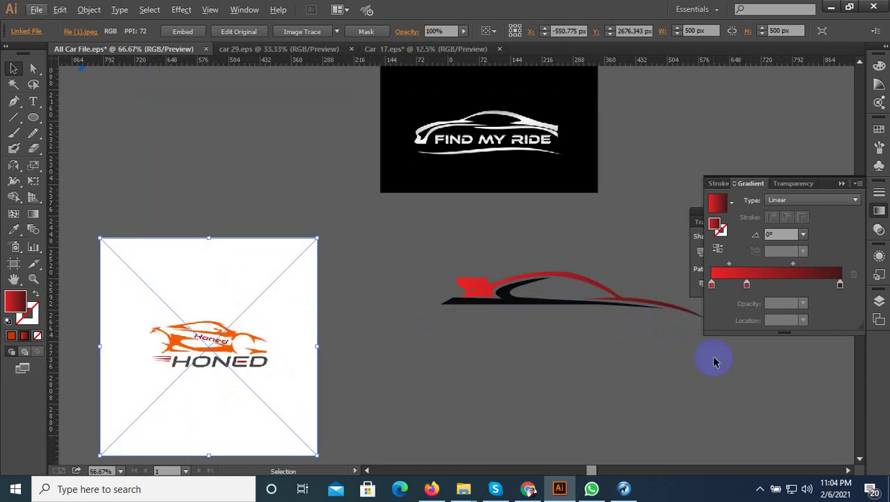
# Select all parts of the red-and-black car beside the HONED reference image.
pyautogui.moveTo(714, 361); pyautogui.dragTo(394, 256)
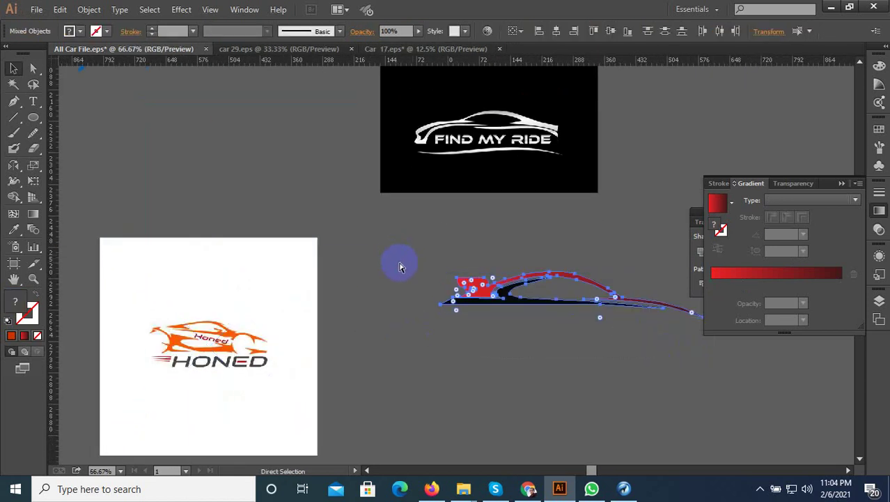